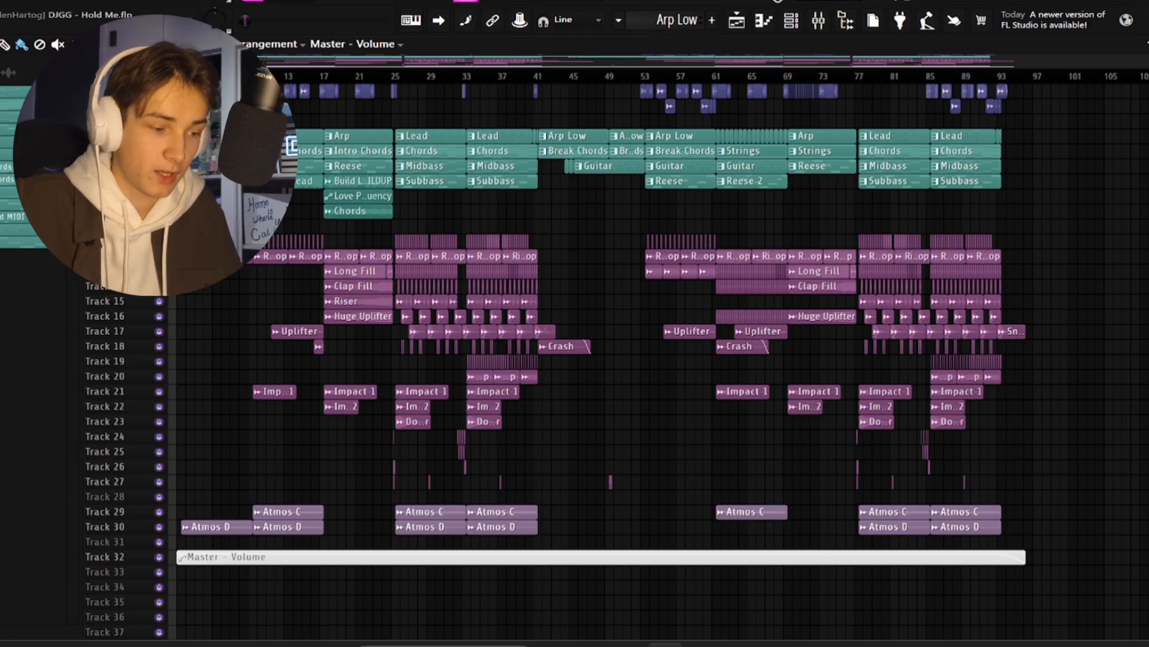
Open the Lead pattern from the drop in the piano roll and view the channels it uses.
scroll(422, 164, "up", 8)
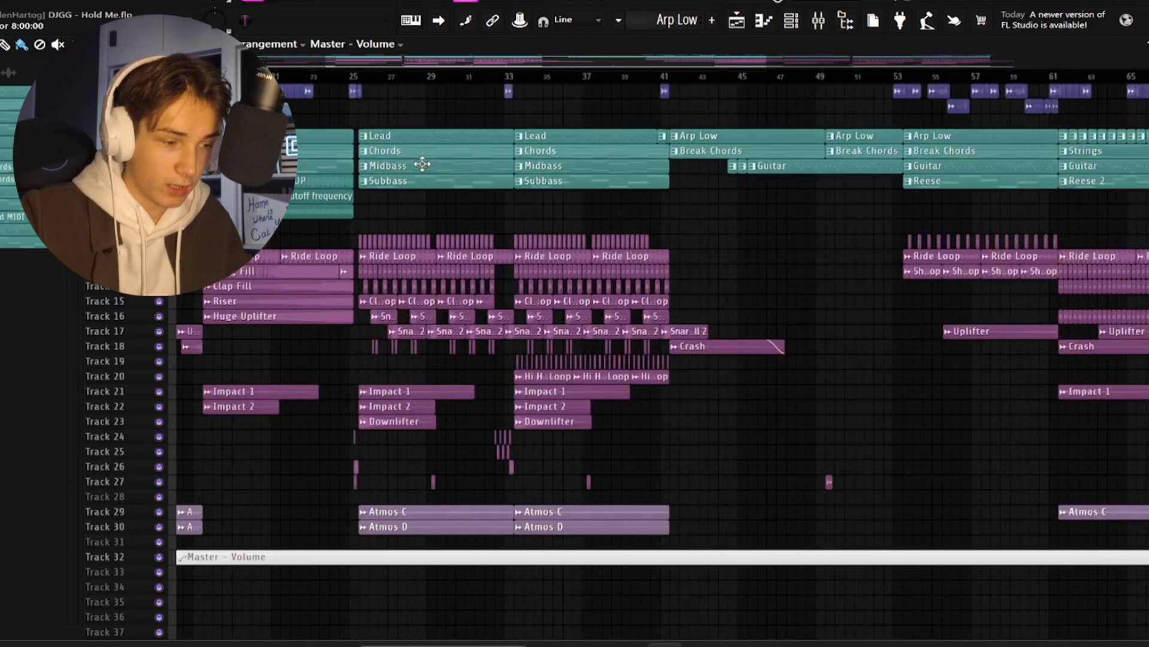
scroll(297, 133, "up", 3)
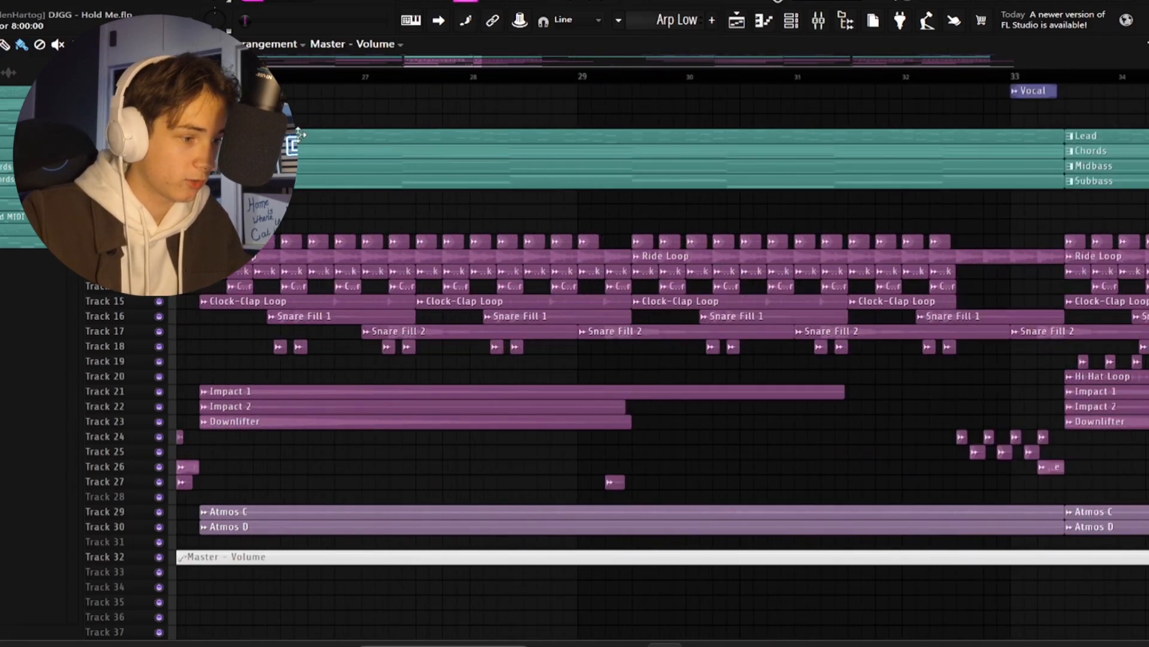
left_click(299, 137)
left_click(763, 20)
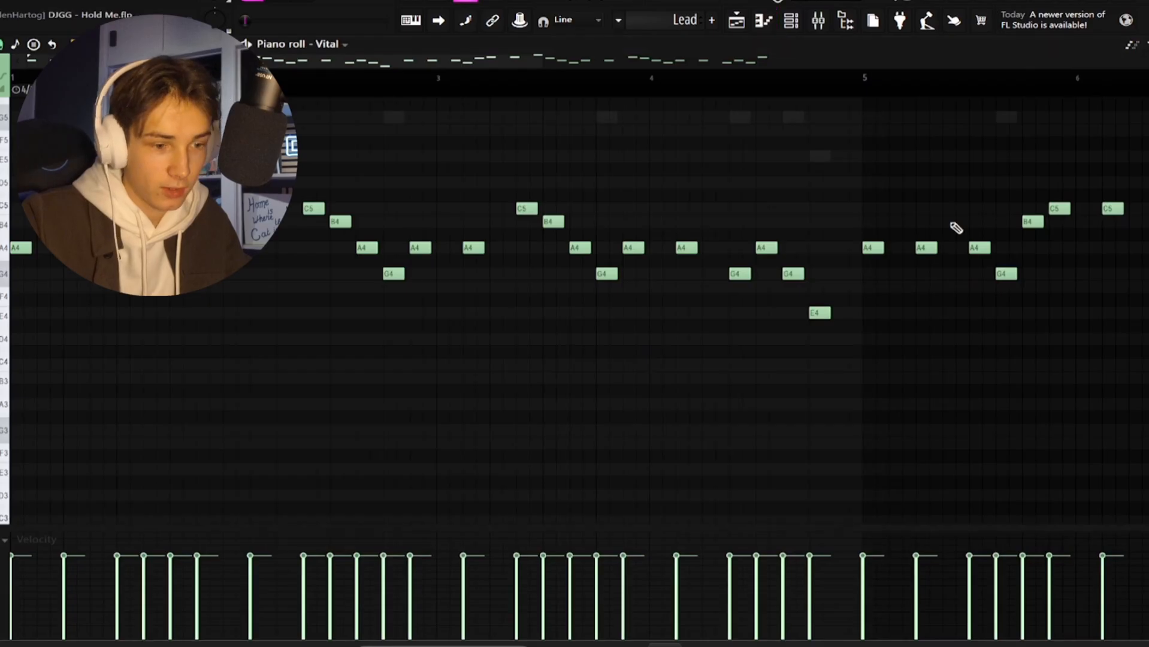
scroll(954, 226, "down", 4)
left_click(336, 44)
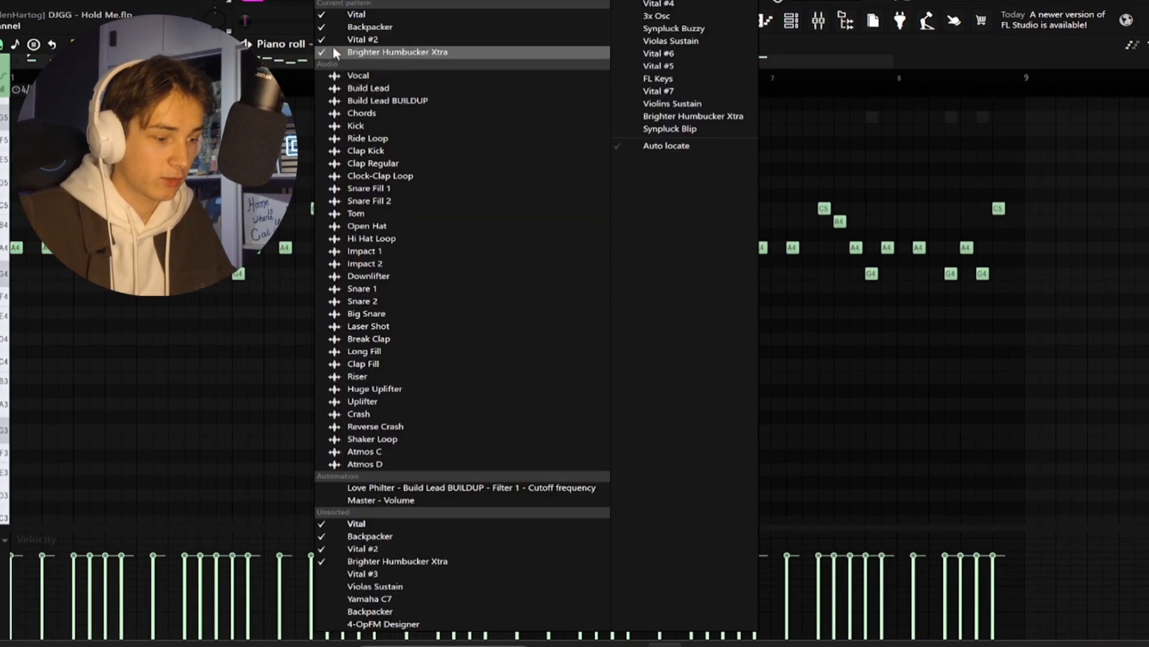
left_click(920, 56)
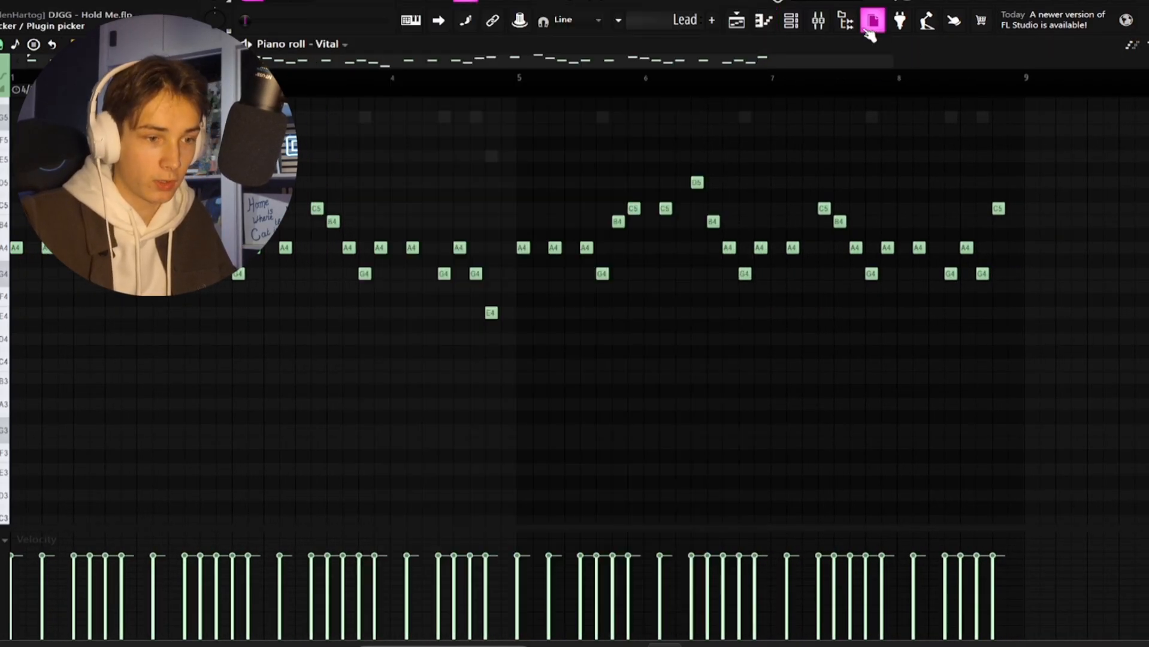
Isolate the Vital channel and play the Lead pattern to audition that layer.
left_click(790, 21)
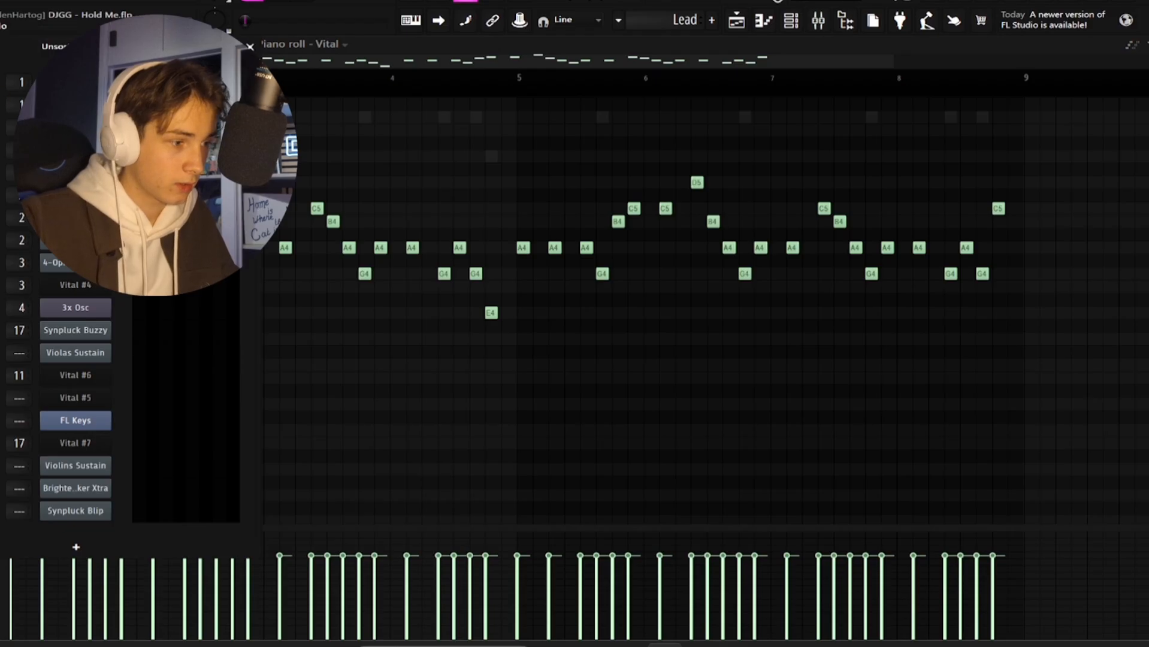
right_click(1, 86)
left_click(586, 46)
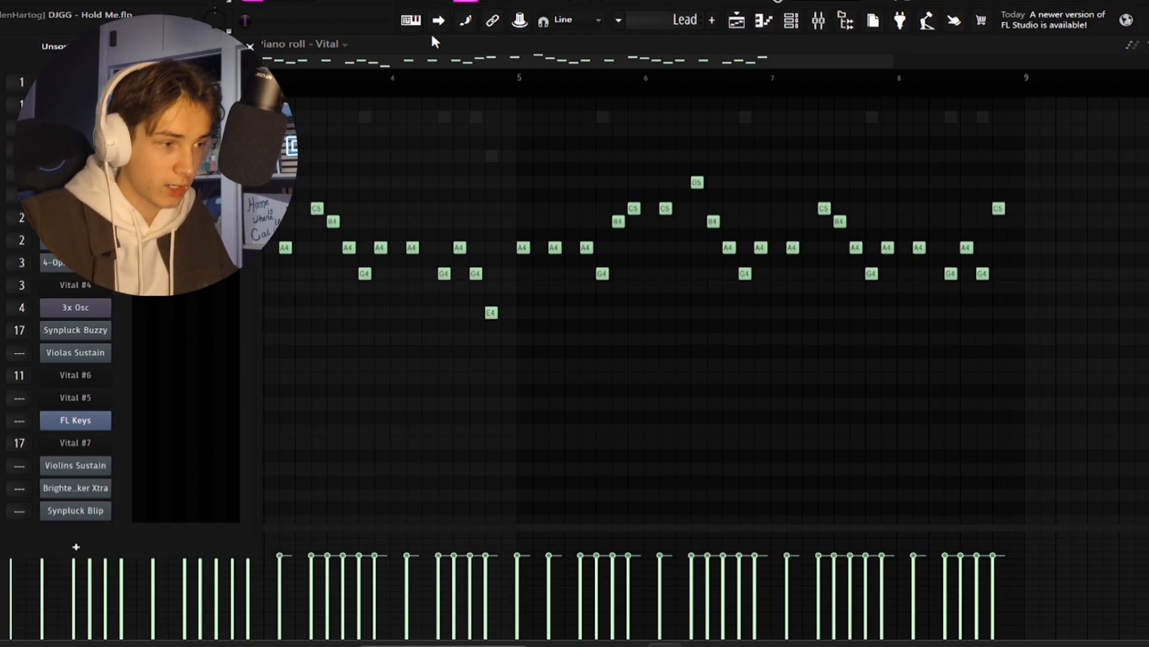
left_click(392, 42)
key("space")
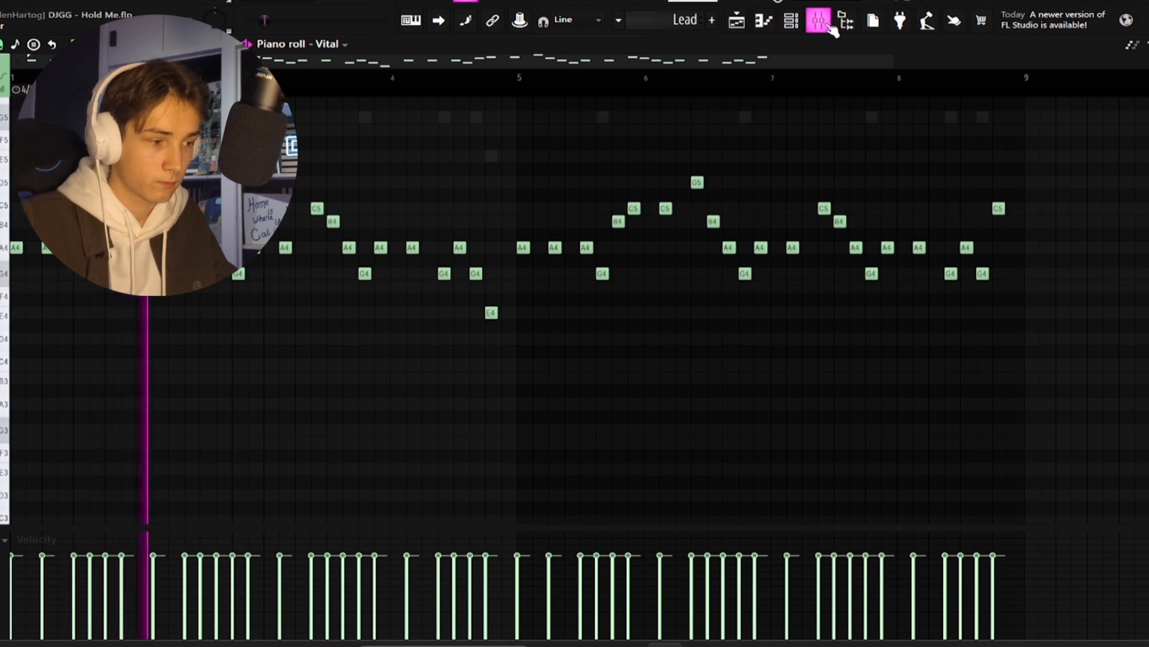
Isolate the lead's Backpacker channel and play the Lead pattern to audition that layer.
left_click(790, 21)
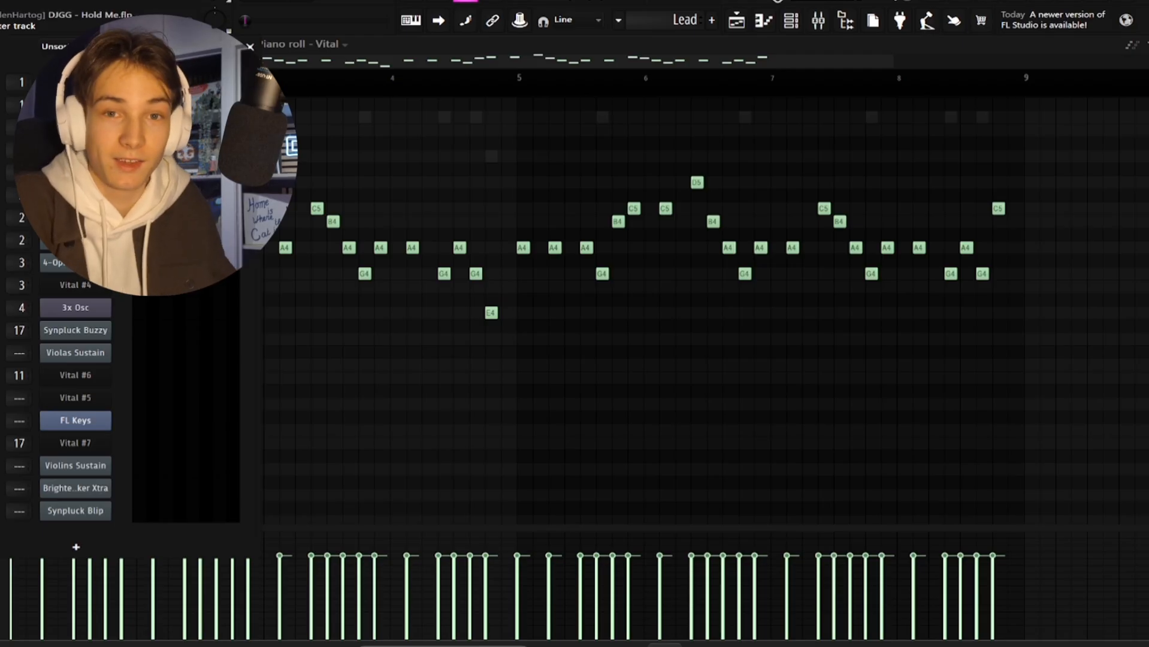
right_click(1, 105)
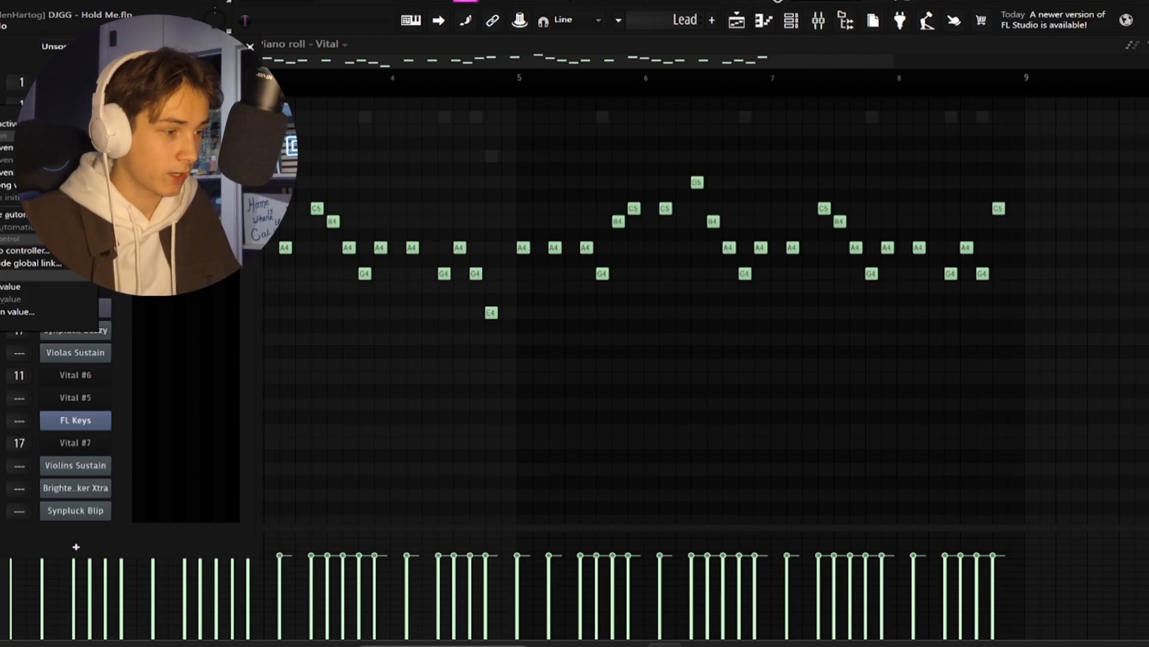
left_click(4, 214)
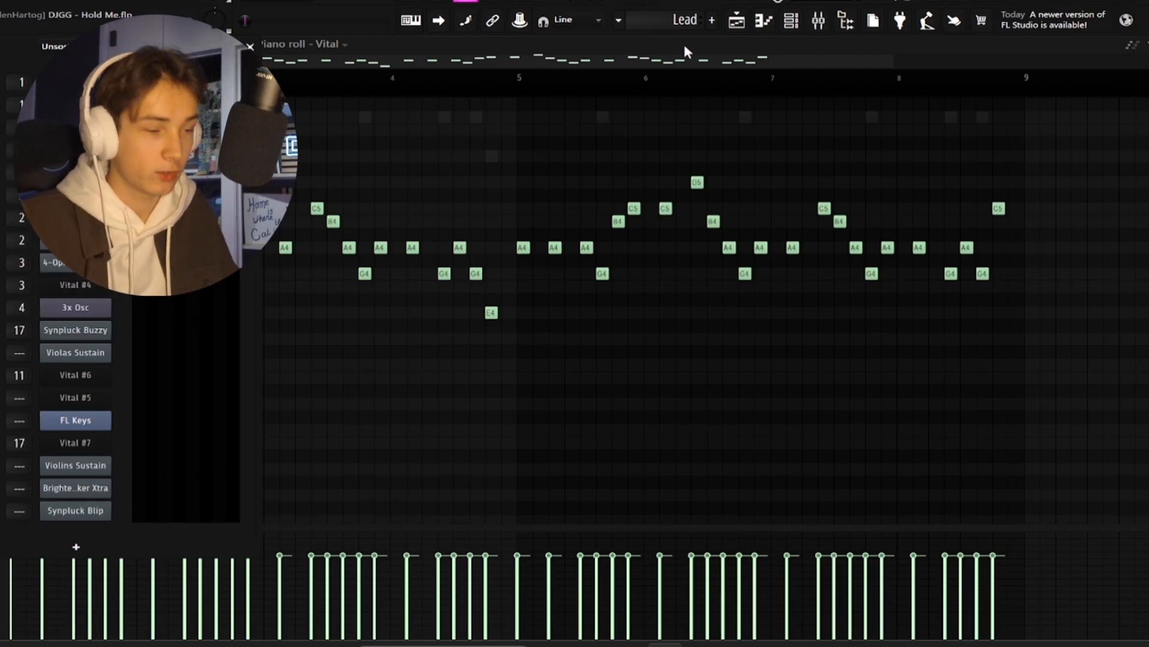
key("F6")
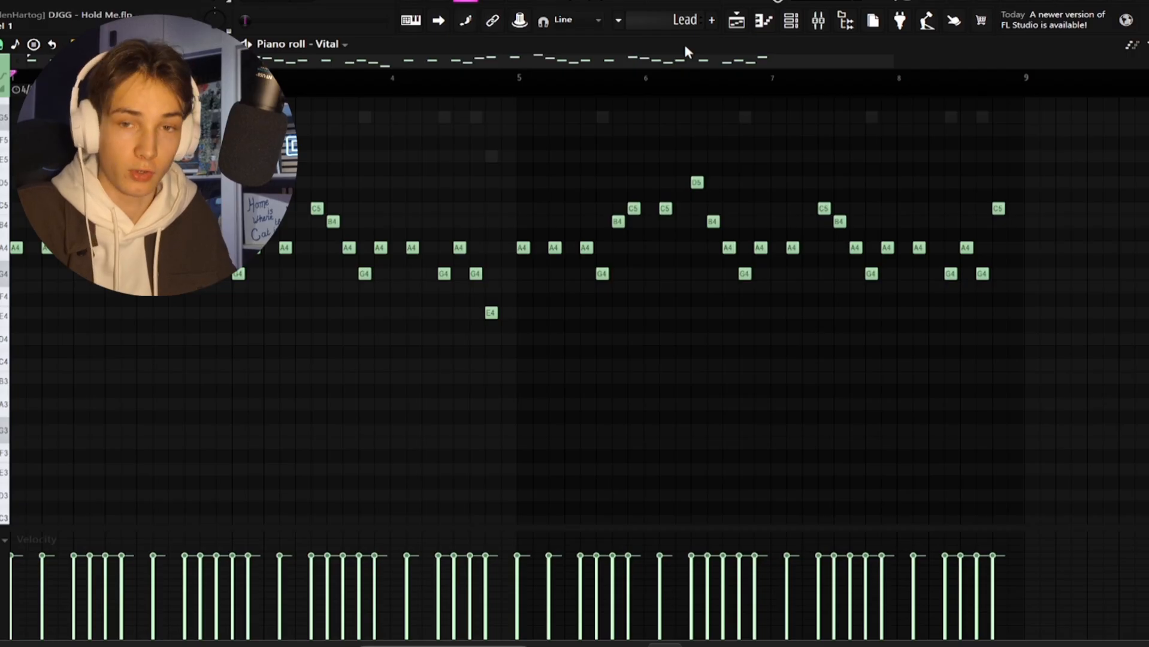
key("space")
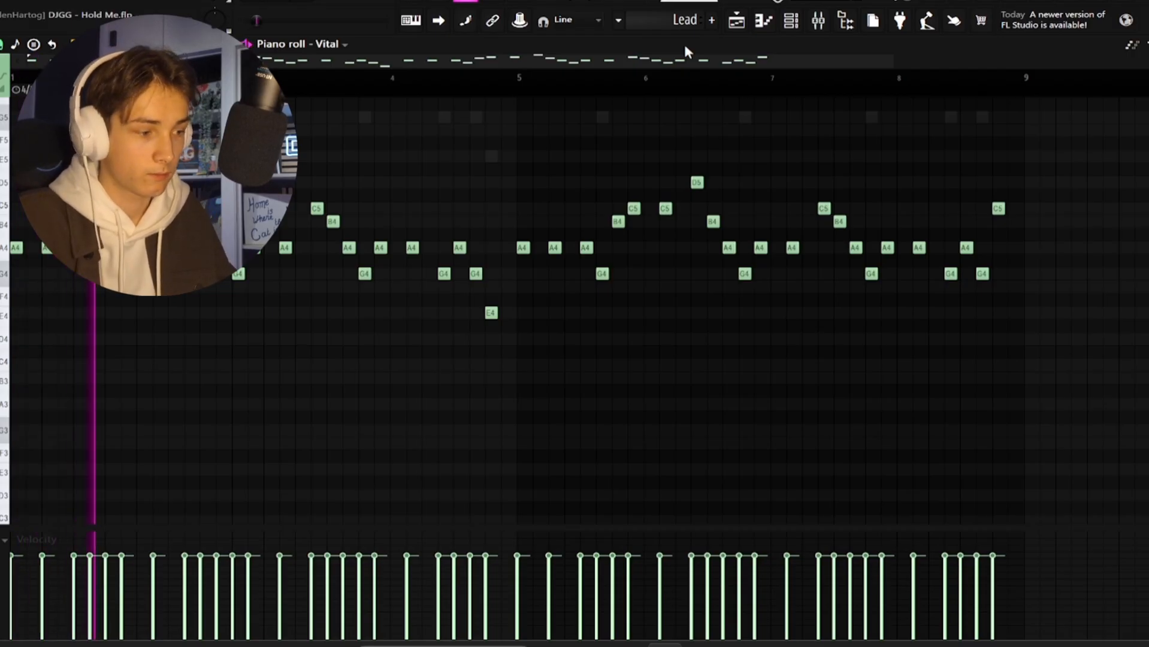
key("space")
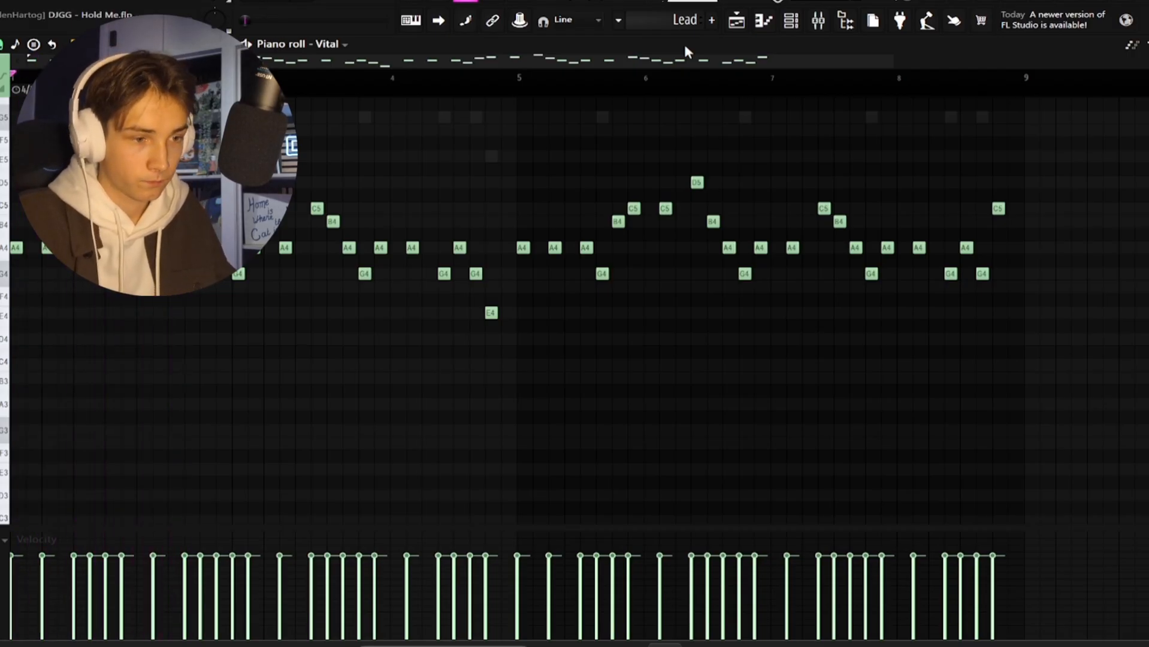
Inspect the lead's Backpacker preset from the Sense Gemini Magnificence pack in FLEX, then close the plugin window.
left_click(788, 23)
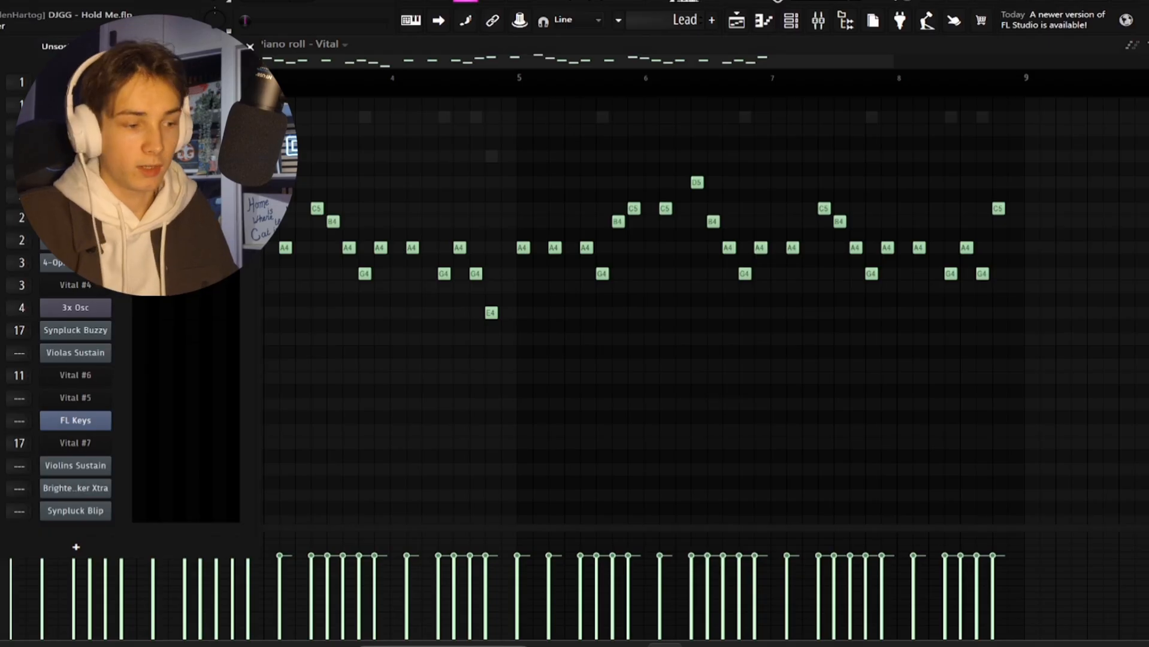
left_click(75, 173)
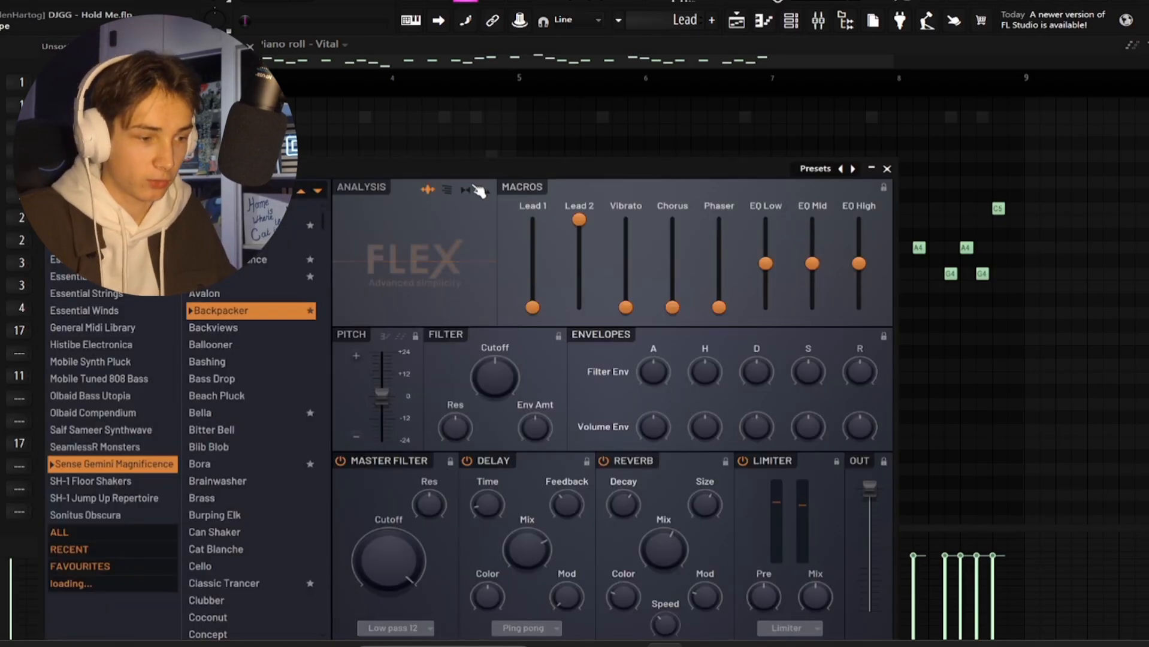
left_click_drag(574, 165, 581, 107)
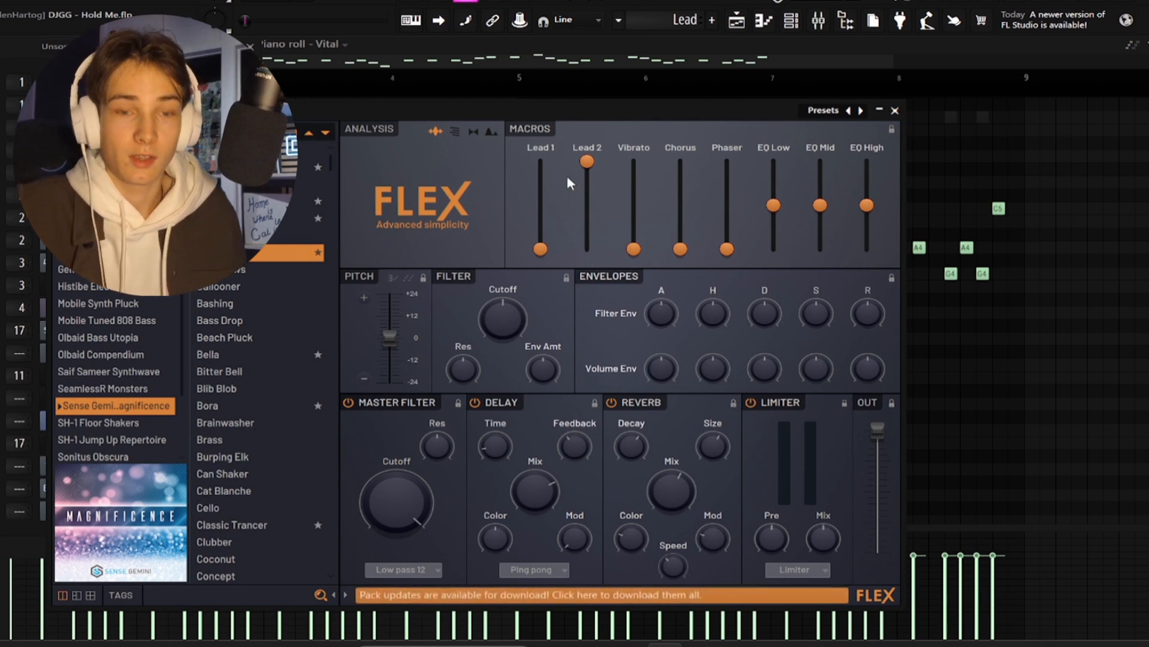
key("Escape")
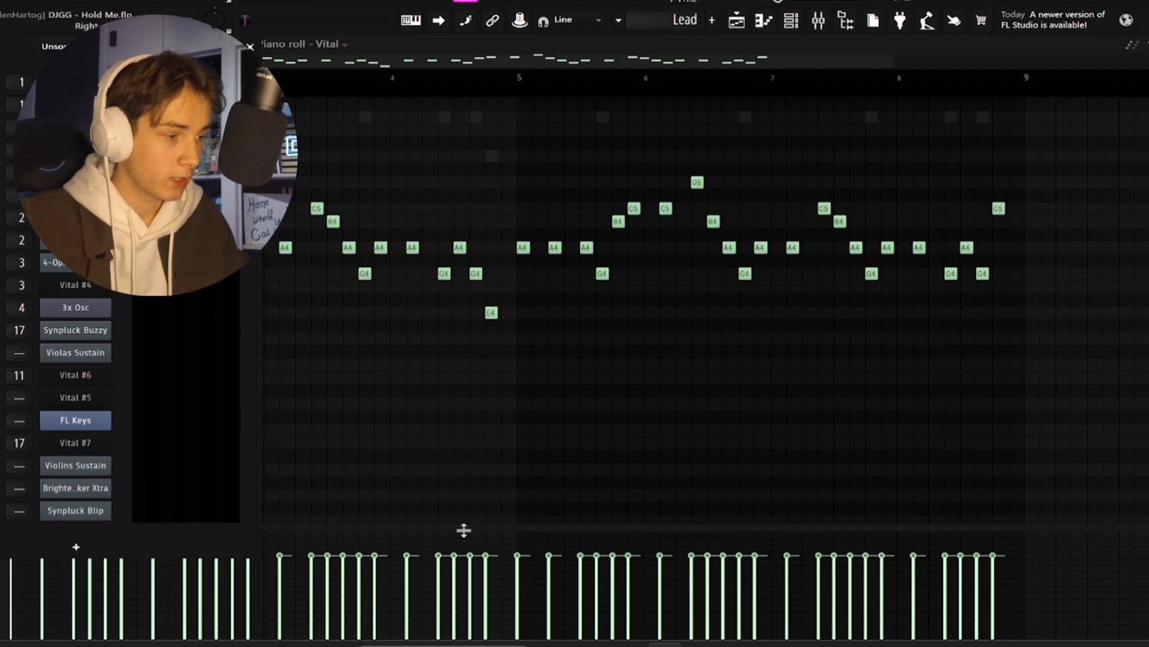
Audition another layer of the Lead pattern, then play the pattern again from the start in the piano roll.
right_click(1, 164)
left_click(2, 166)
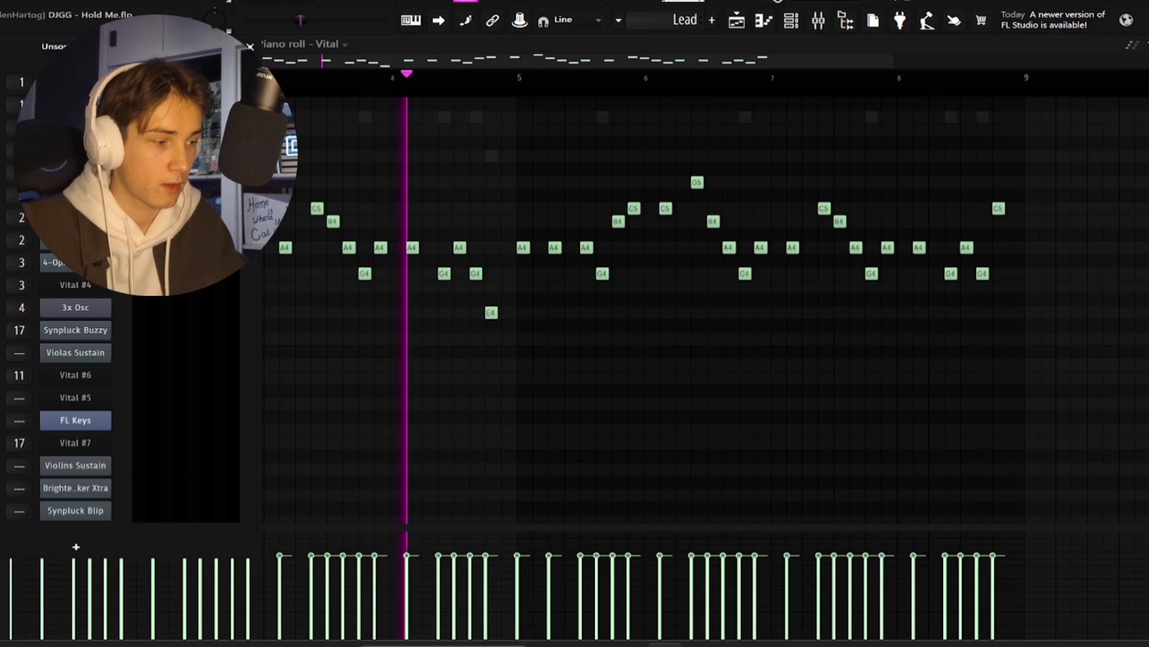
key("space")
left_click(470, 56)
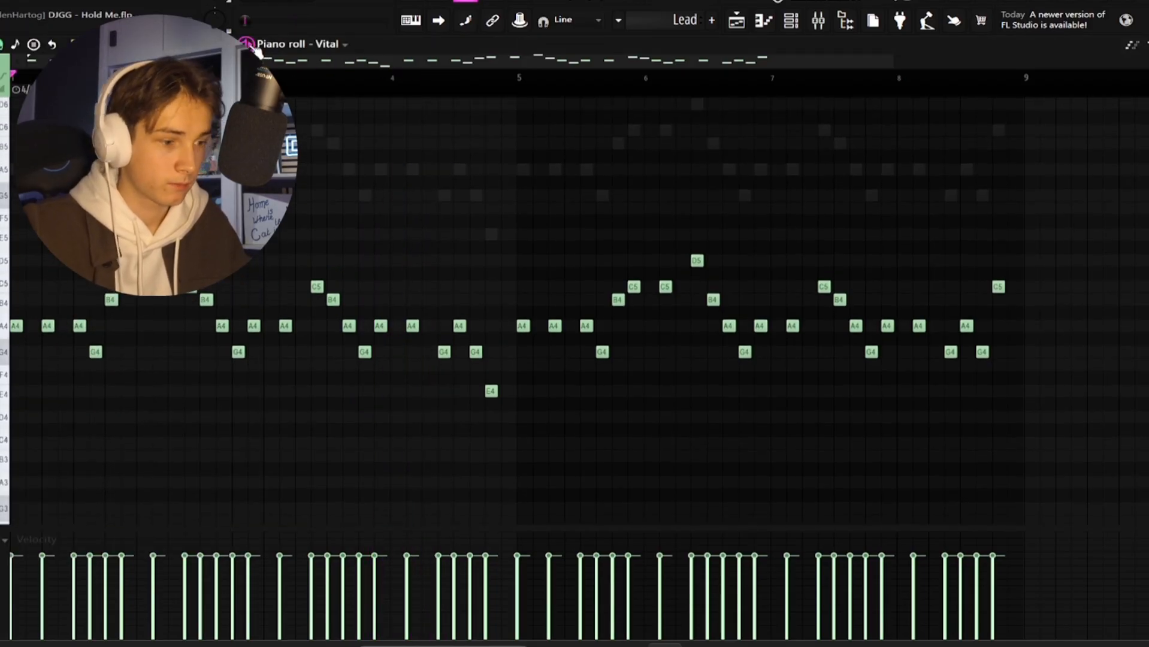
key("space")
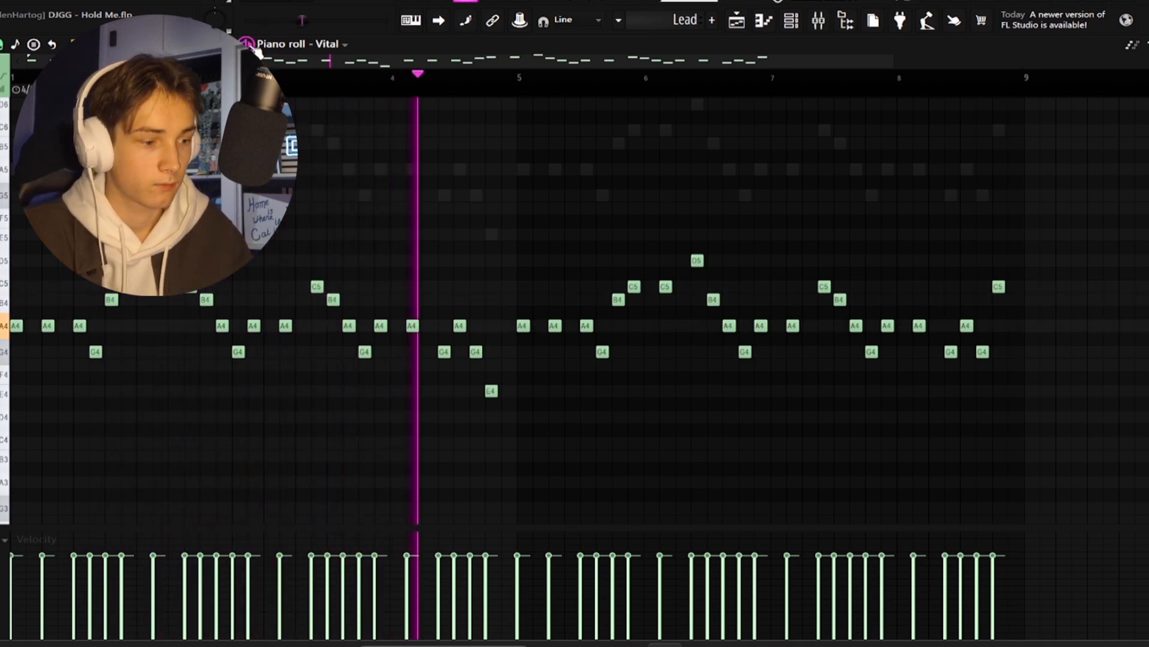
key("space")
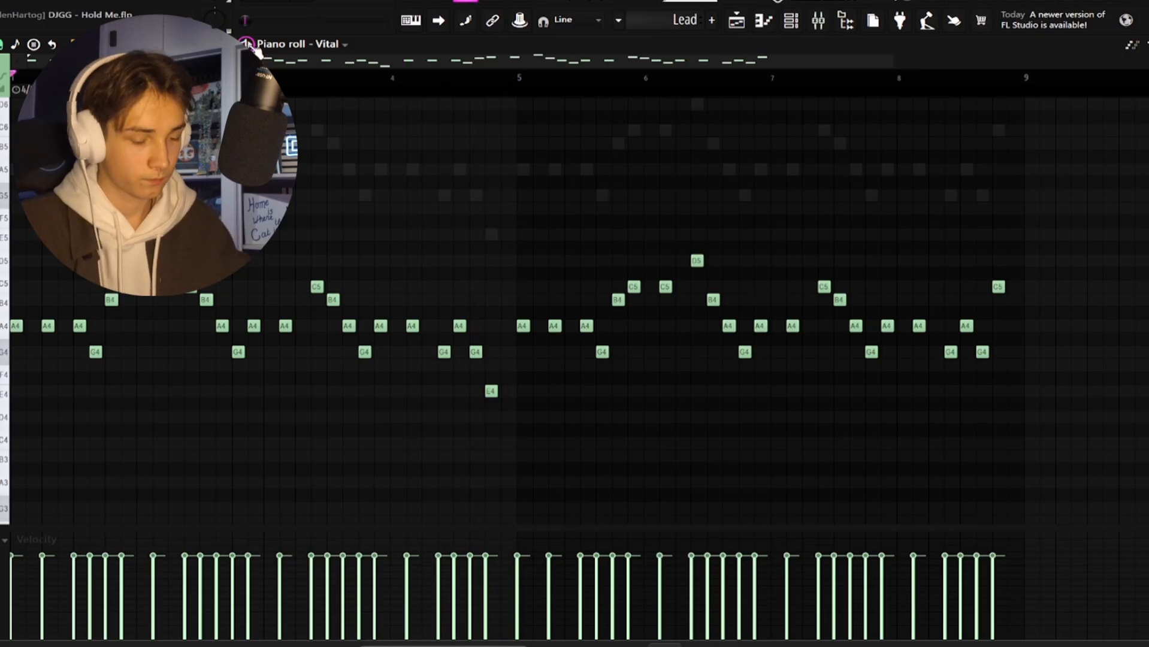
Review the effect chain on the Lead mixer track and open its Kickstart 2 plugin.
key("F9")
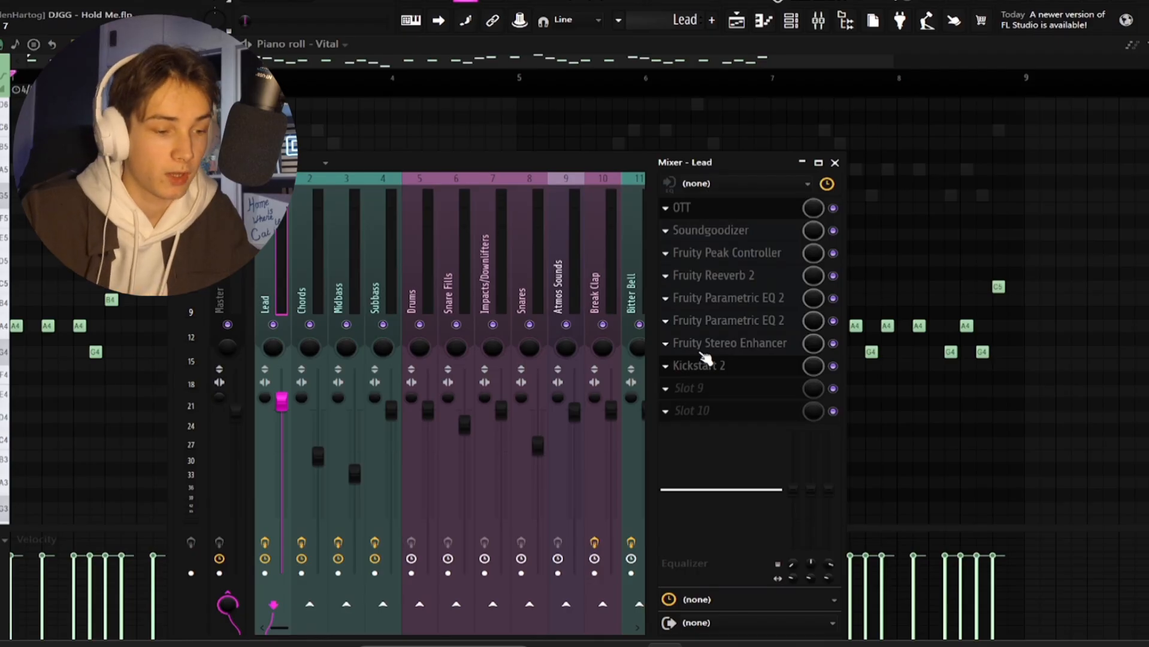
left_click(698, 365)
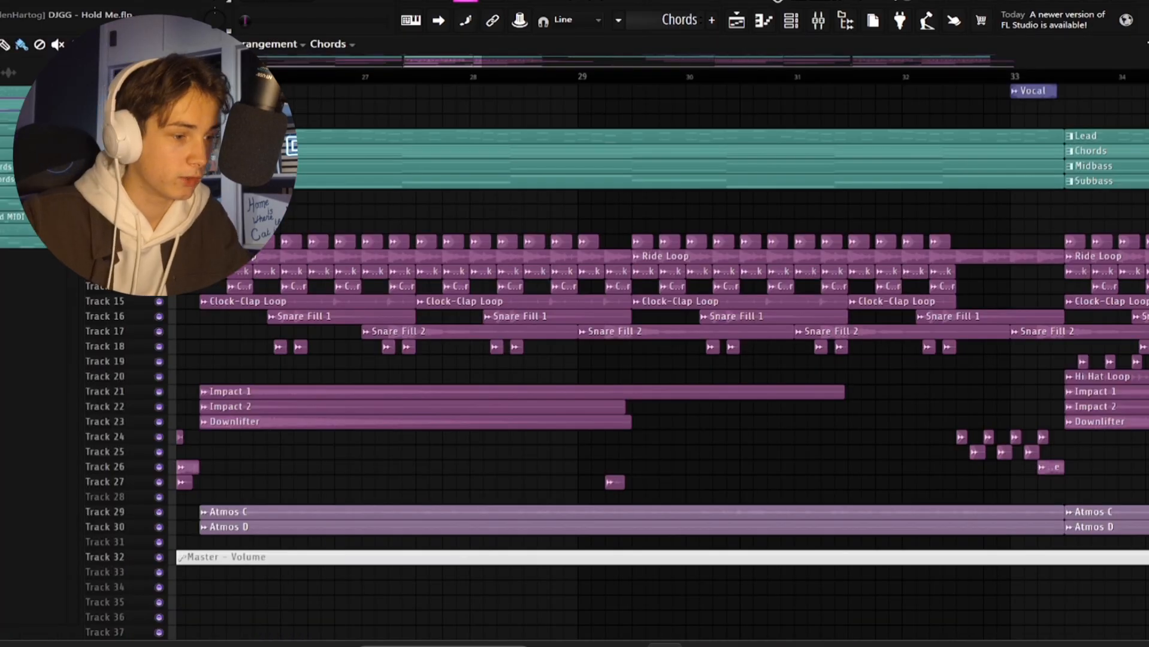
Open the Chords pattern in the piano roll and show the notes of the Vital #3 channel.
left_click(767, 23)
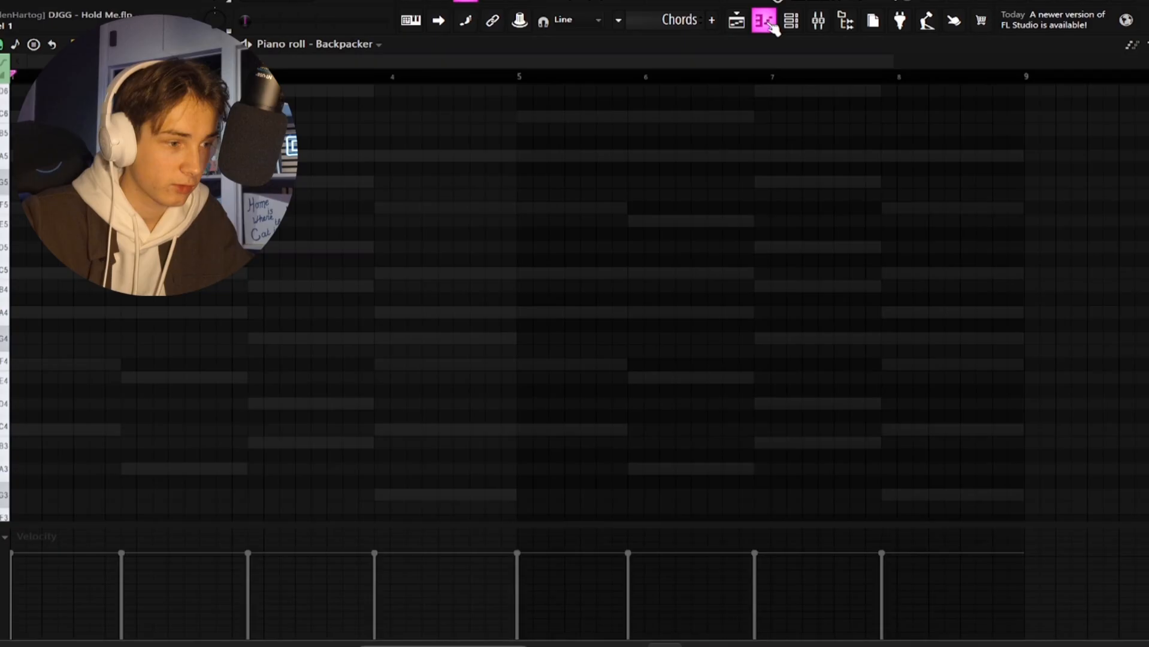
left_click(375, 45)
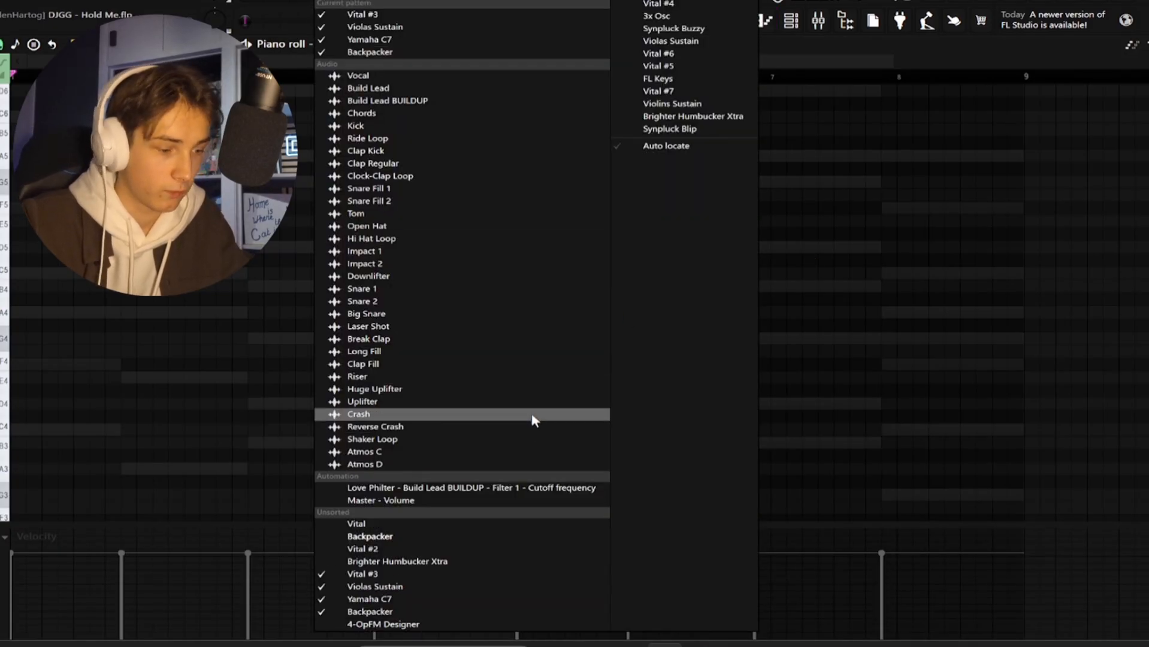
left_click(533, 574)
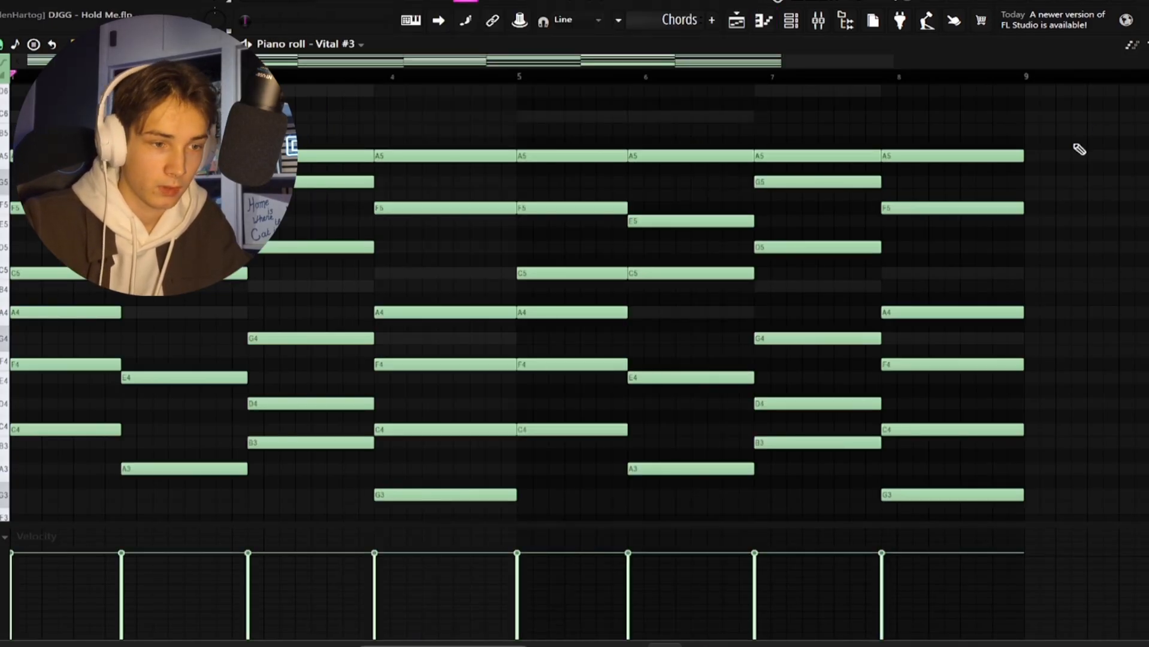
Bring up the channel rack and play the Chords pattern to audition its Vital #3 layer.
left_click(790, 20)
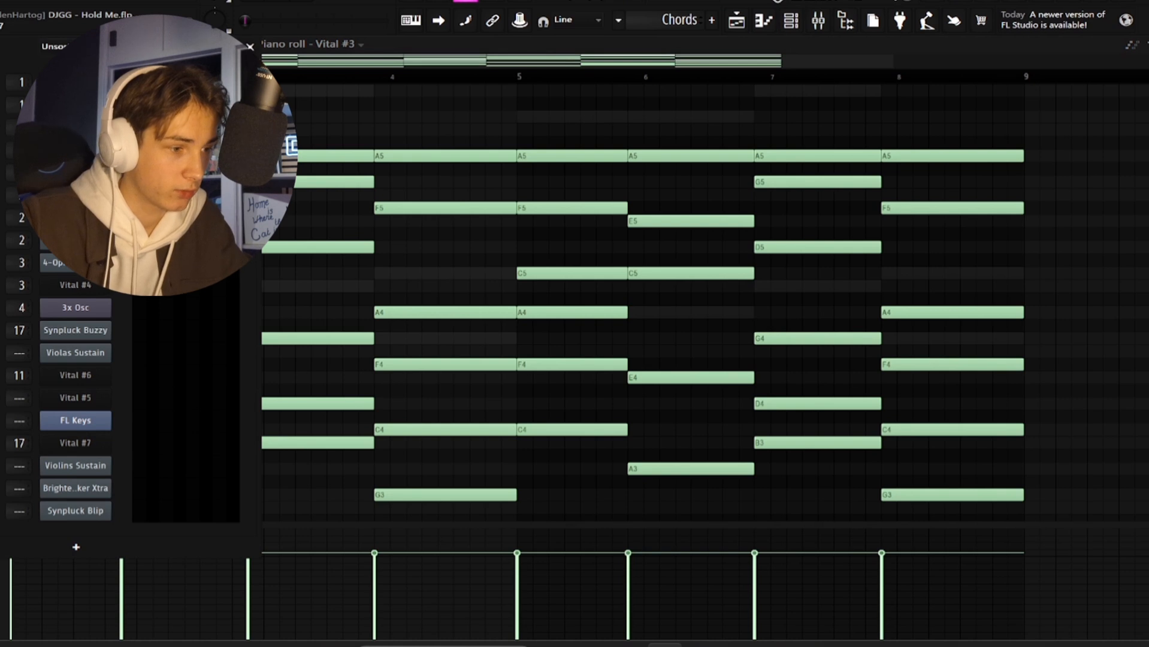
key("space")
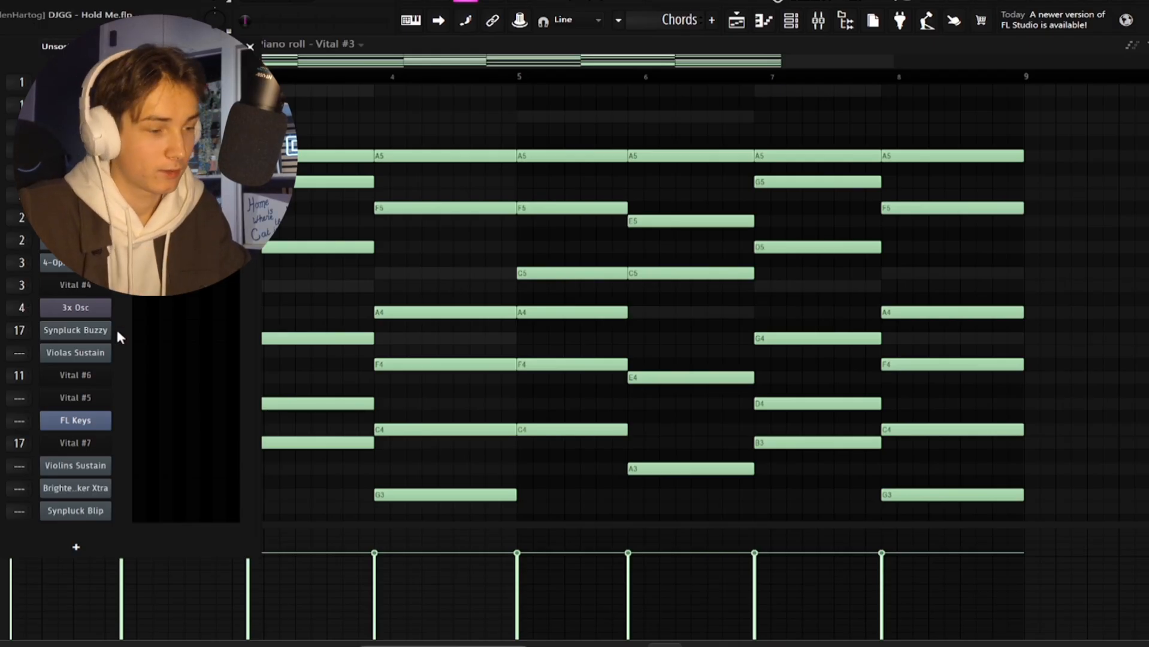
key("space")
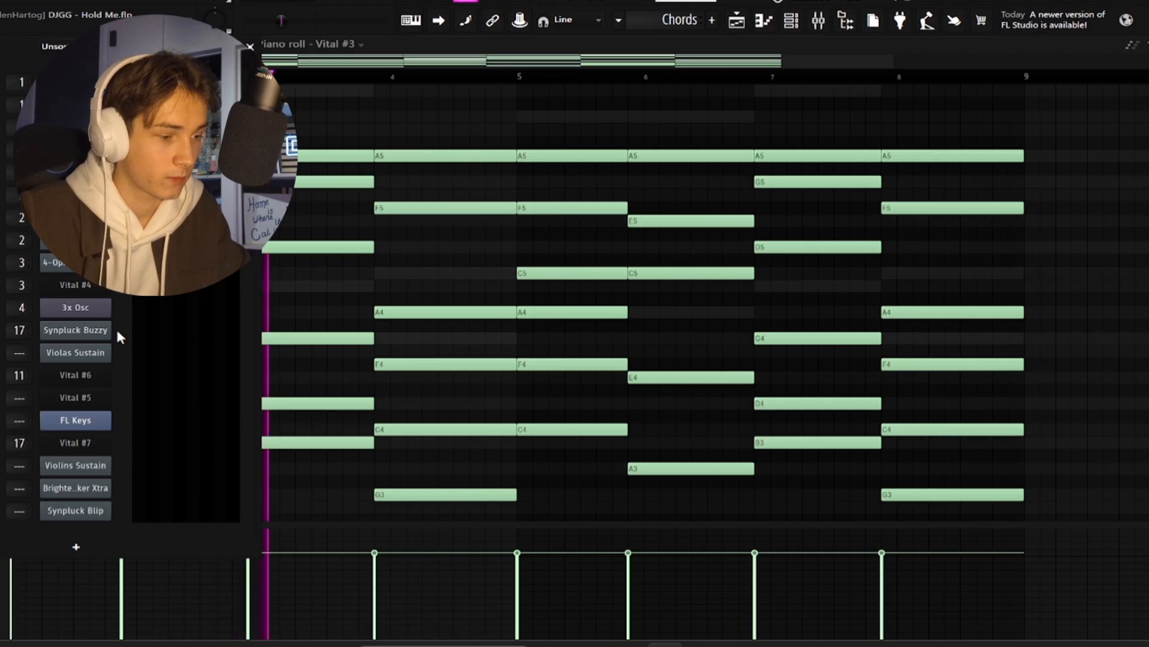
key("space")
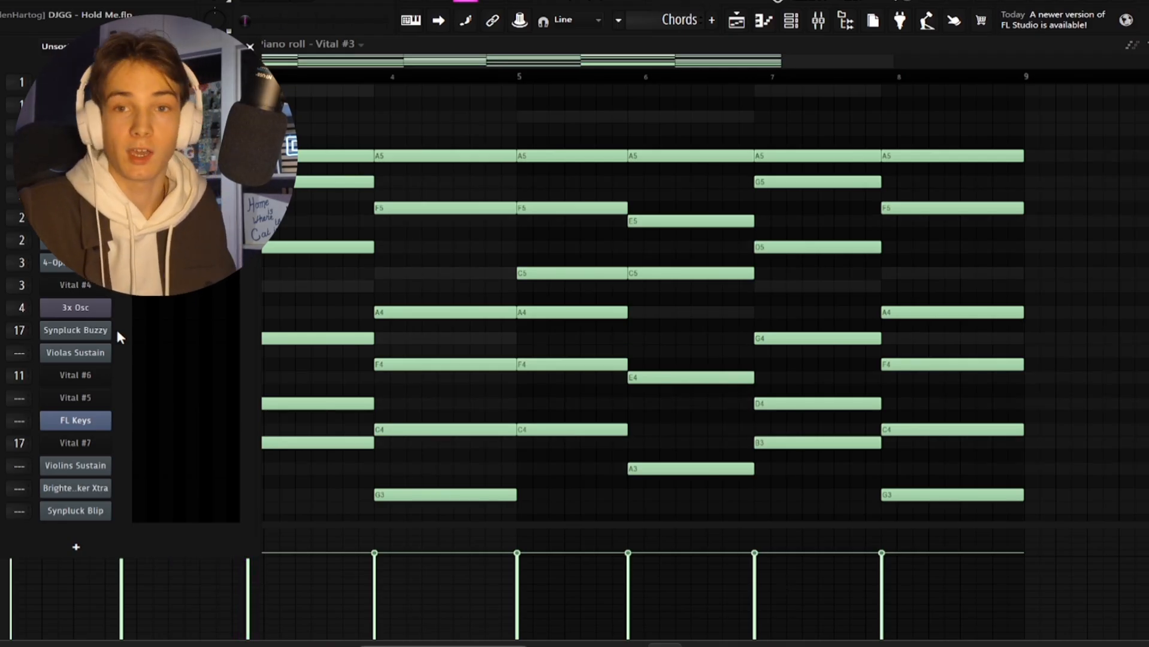
Isolate the Violas Sustain channel and play the Chords pattern to audition that layer.
right_click(1, 192)
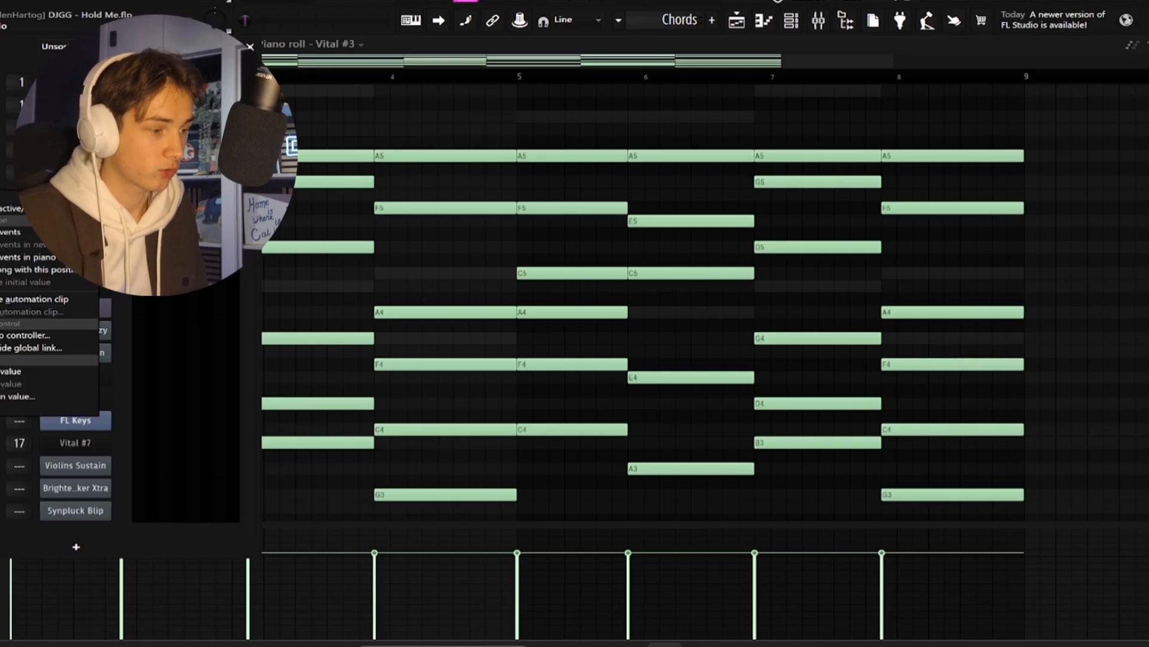
left_click(129, 451)
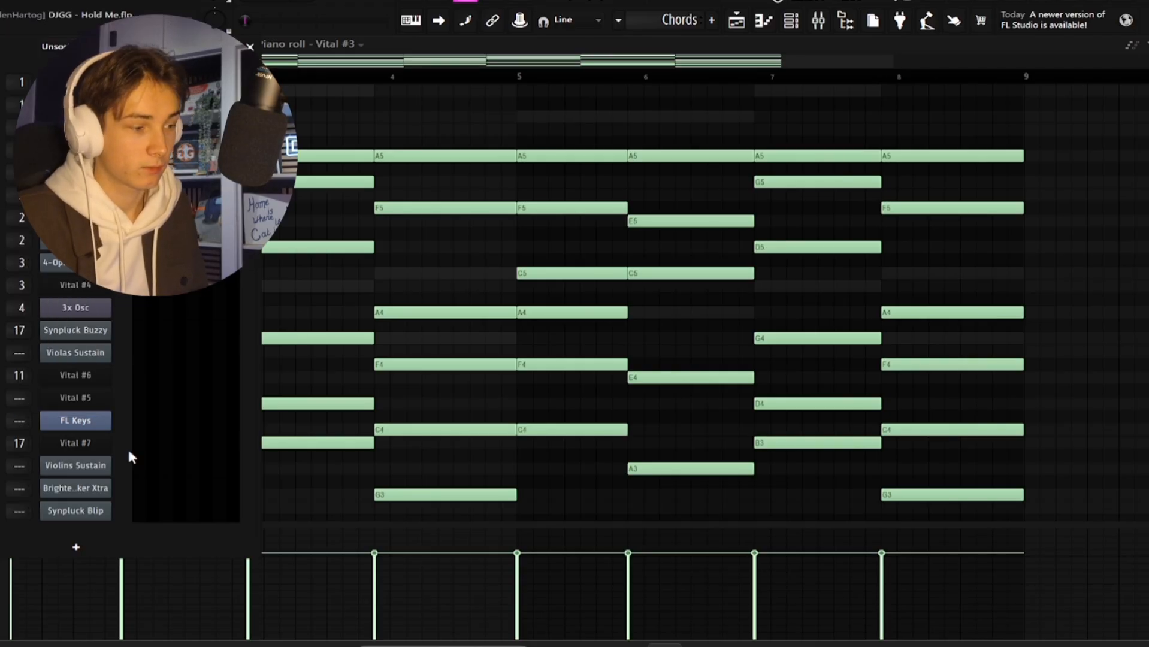
key("space")
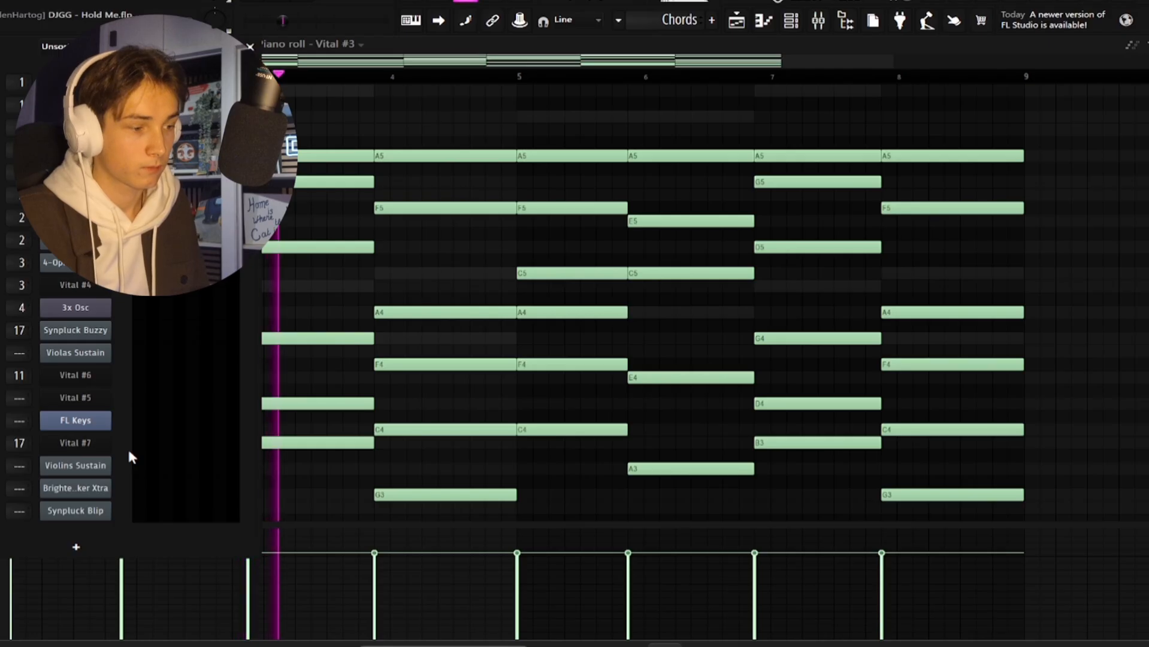
key("space")
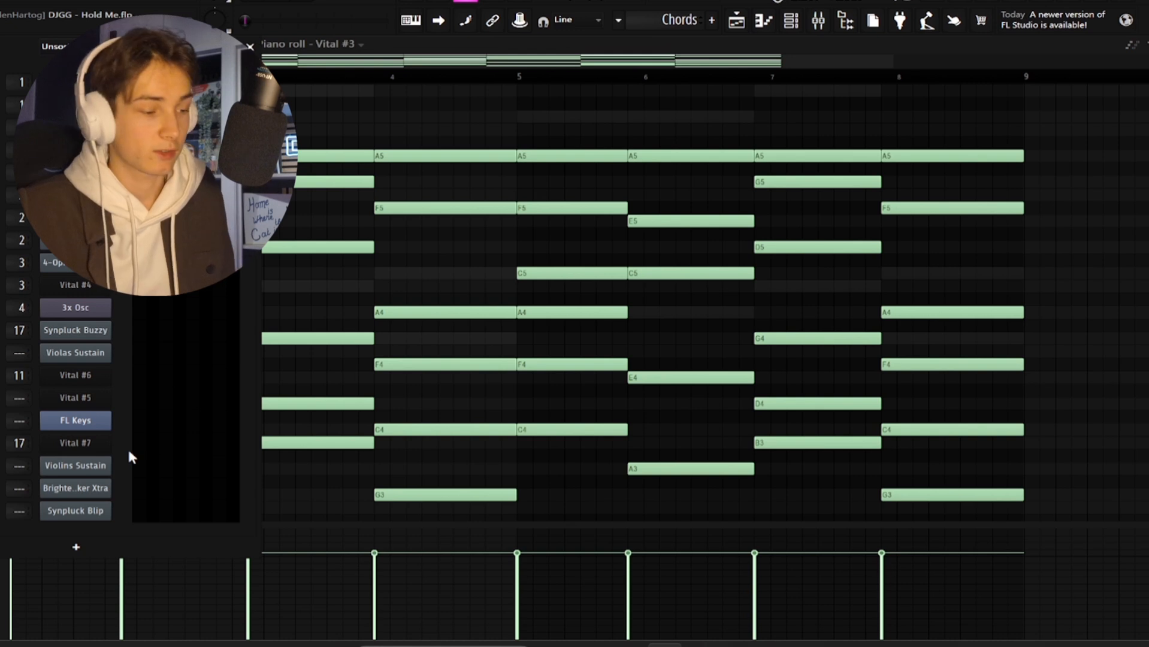
Isolate the Yamaha C7 channel and play the Chords pattern to audition that layer.
right_click(2, 217)
key("Escape")
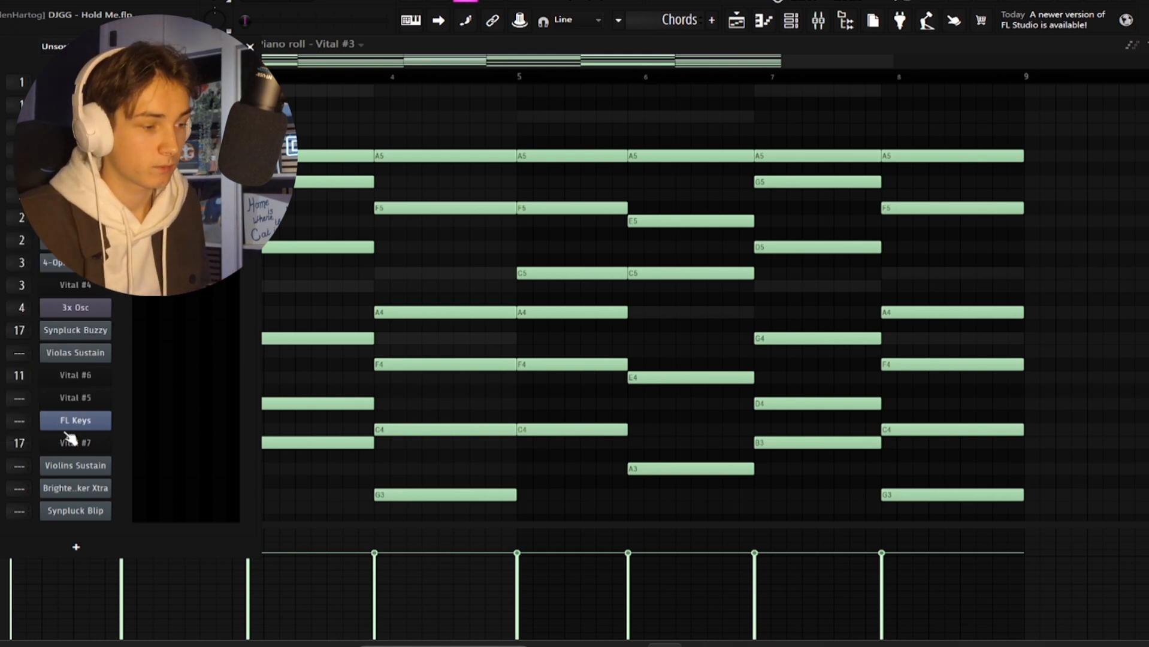
key("space")
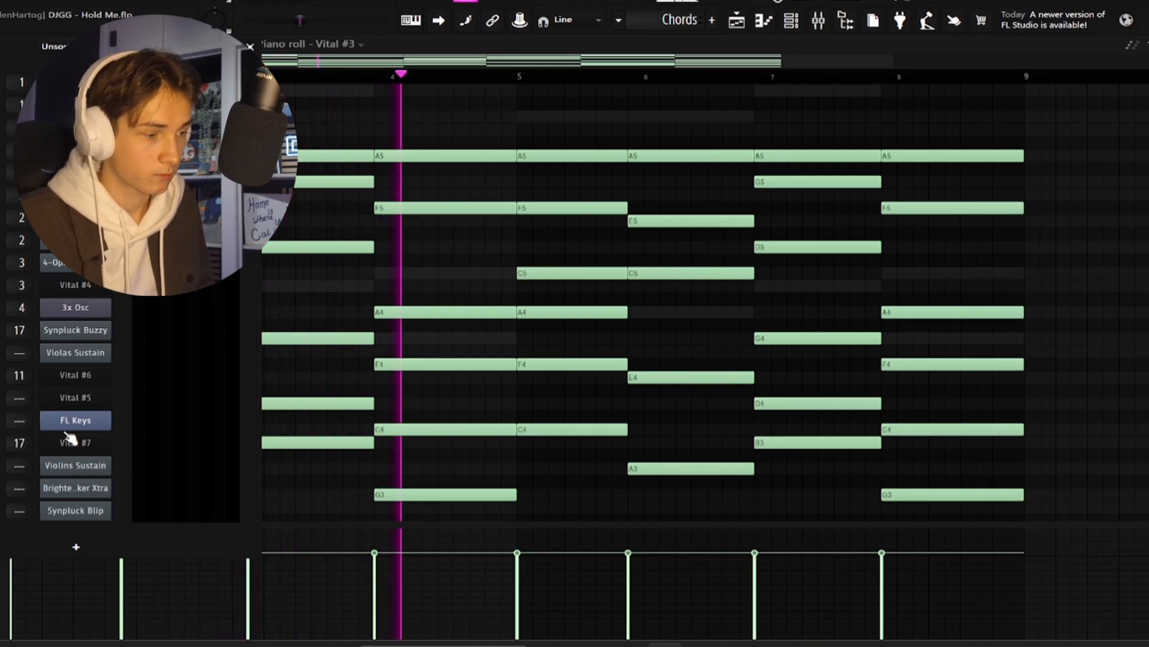
key("space")
Isolate the Backpacker channel to audition it in the Chords pattern and review its FLEX preset.
right_click(1, 256)
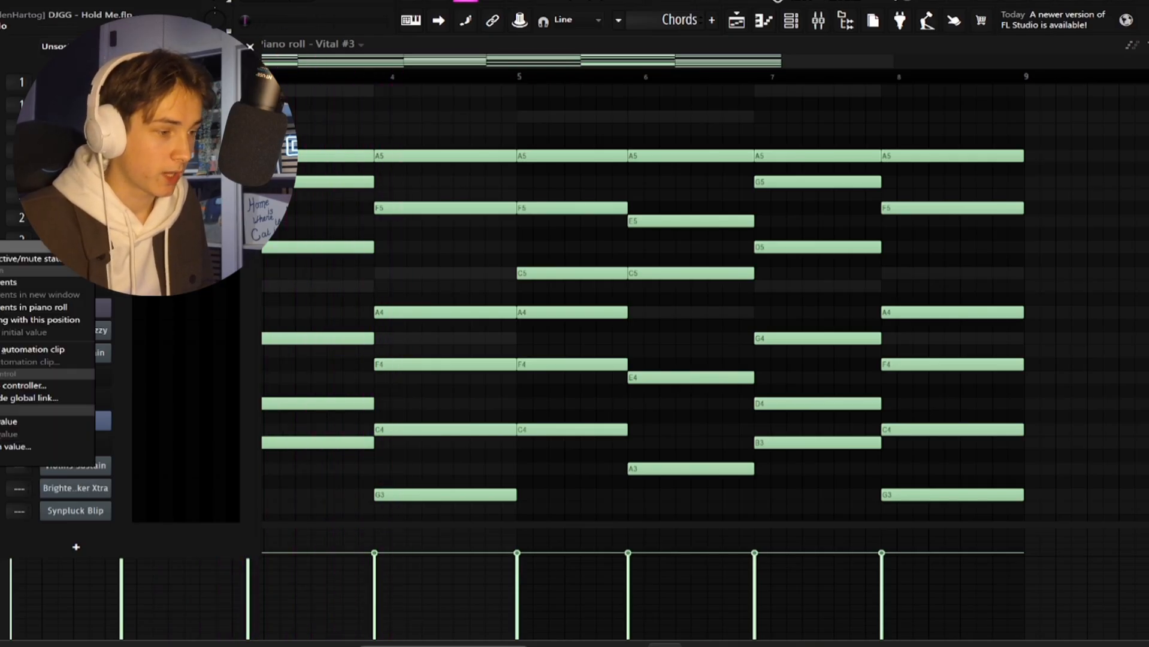
left_click(1, 257)
left_click(75, 240)
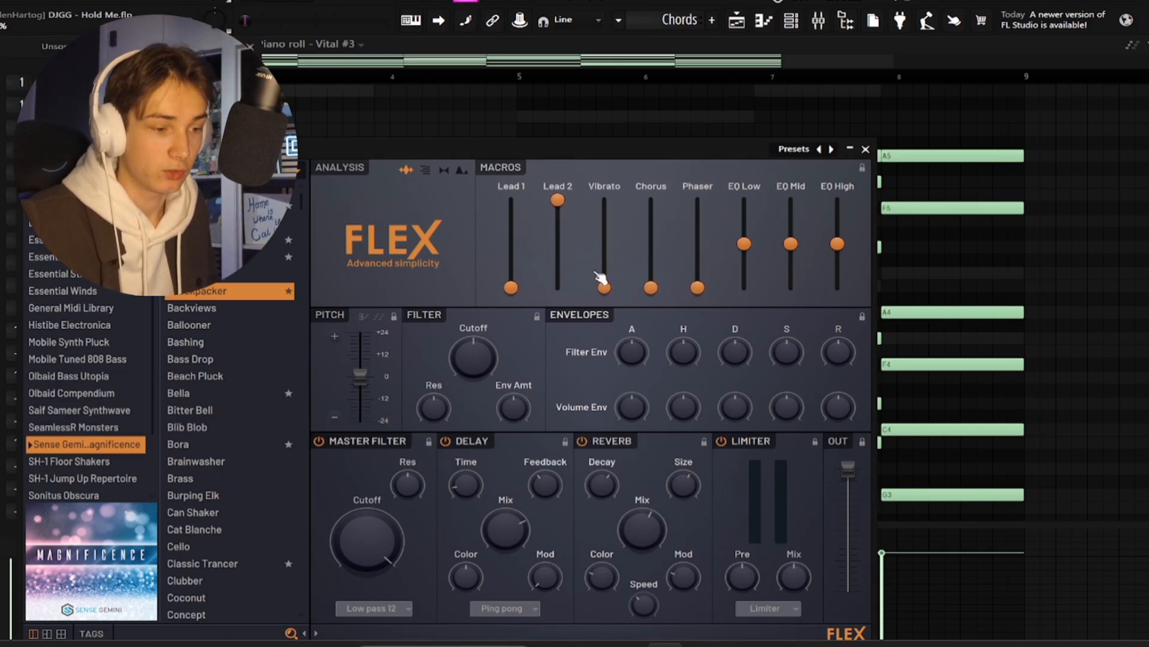
left_click(864, 148)
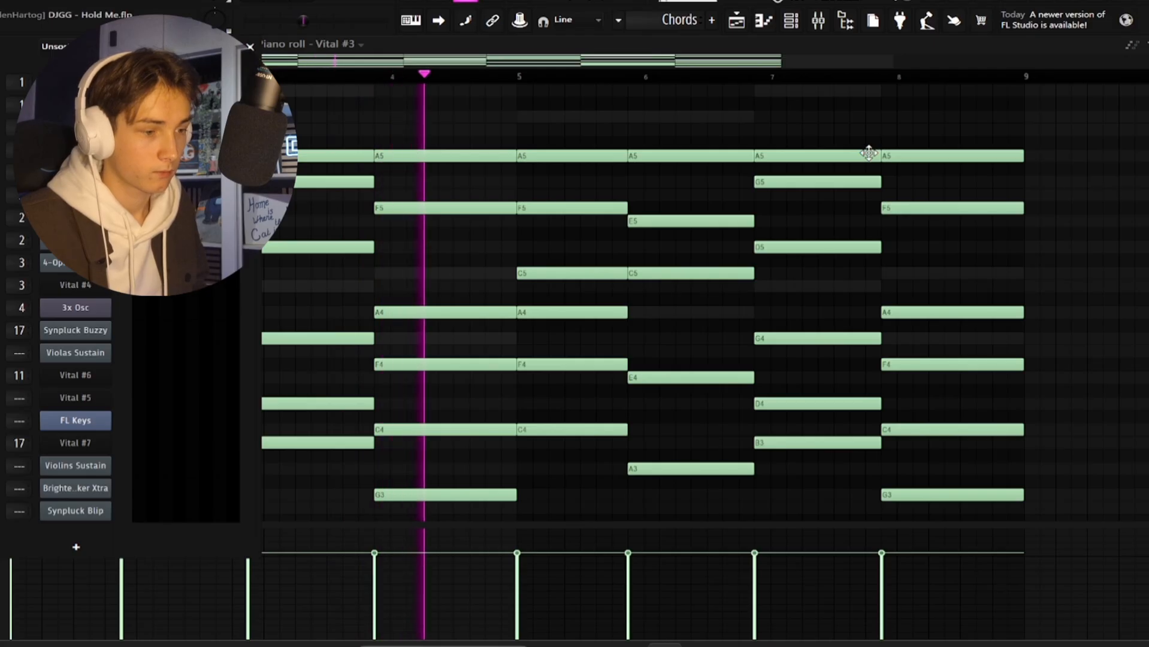
Take the Backpacker channel out of solo and play the Chords pattern with all its layers together.
right_click(2, 241)
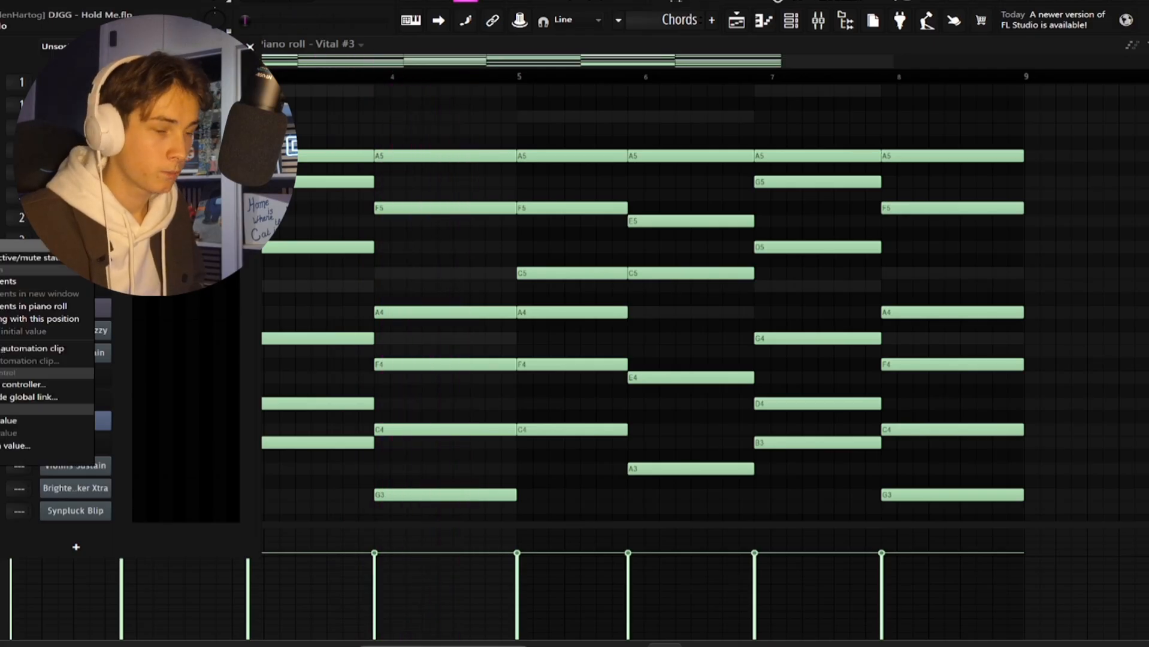
left_click(6, 254)
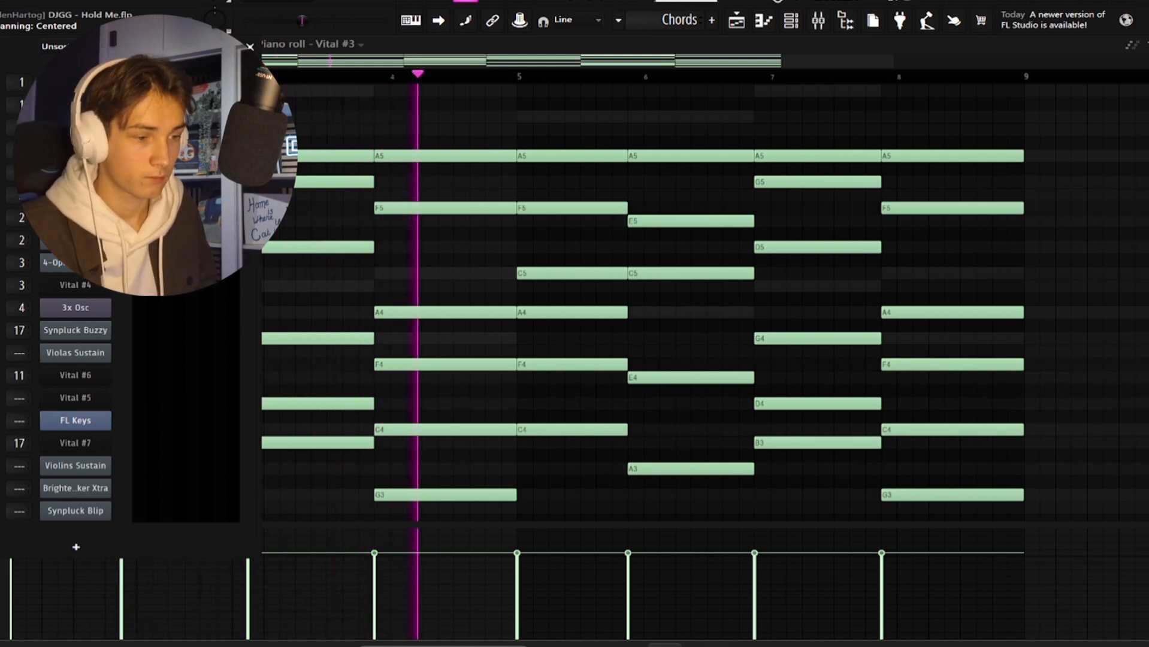
key("F9")
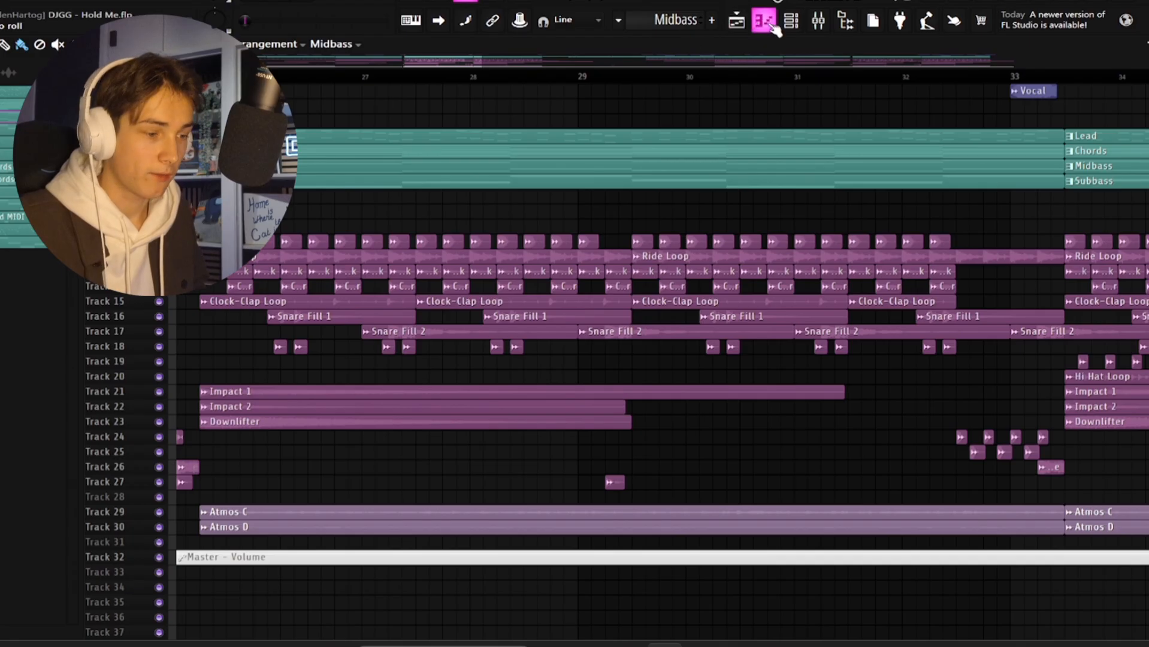
Open the Midbass pattern's 4-OpFM Designer notes in a maximized piano roll and bring up the channel rack.
left_click(765, 20)
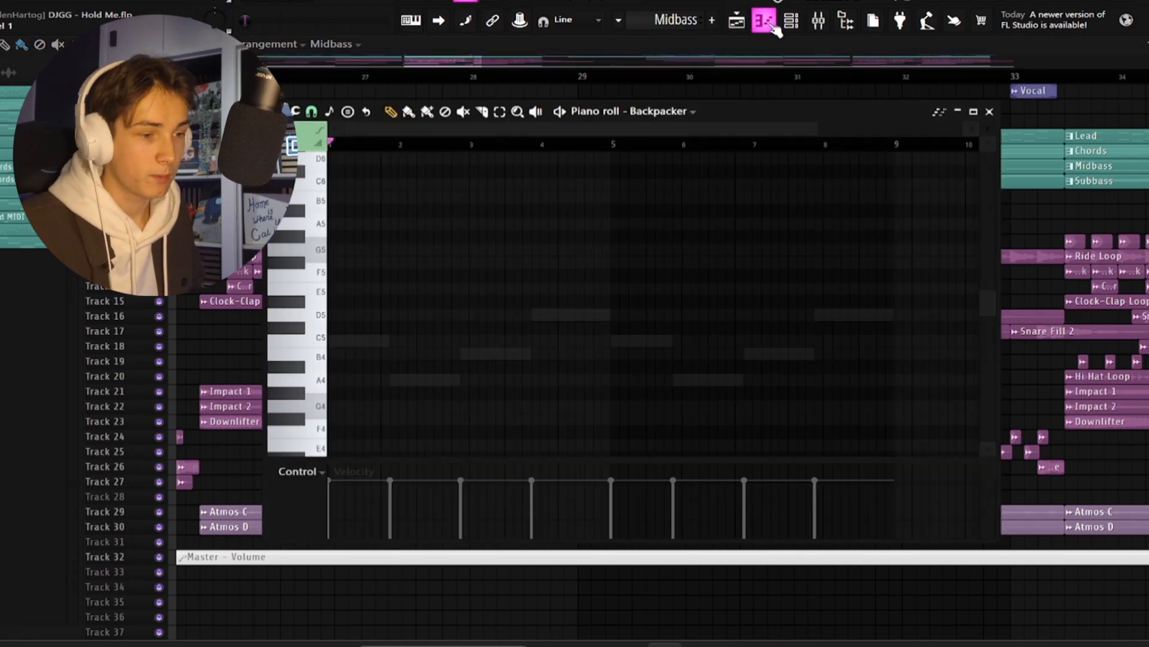
left_click(974, 114)
left_click(345, 44)
left_click(371, 596)
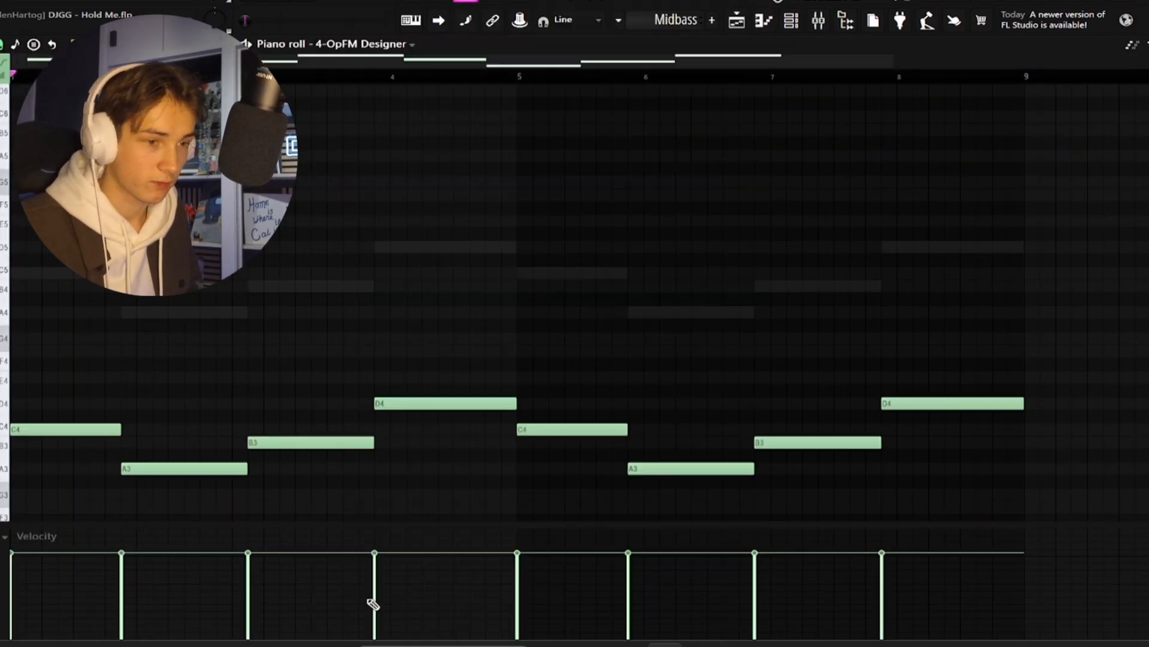
left_click(845, 21)
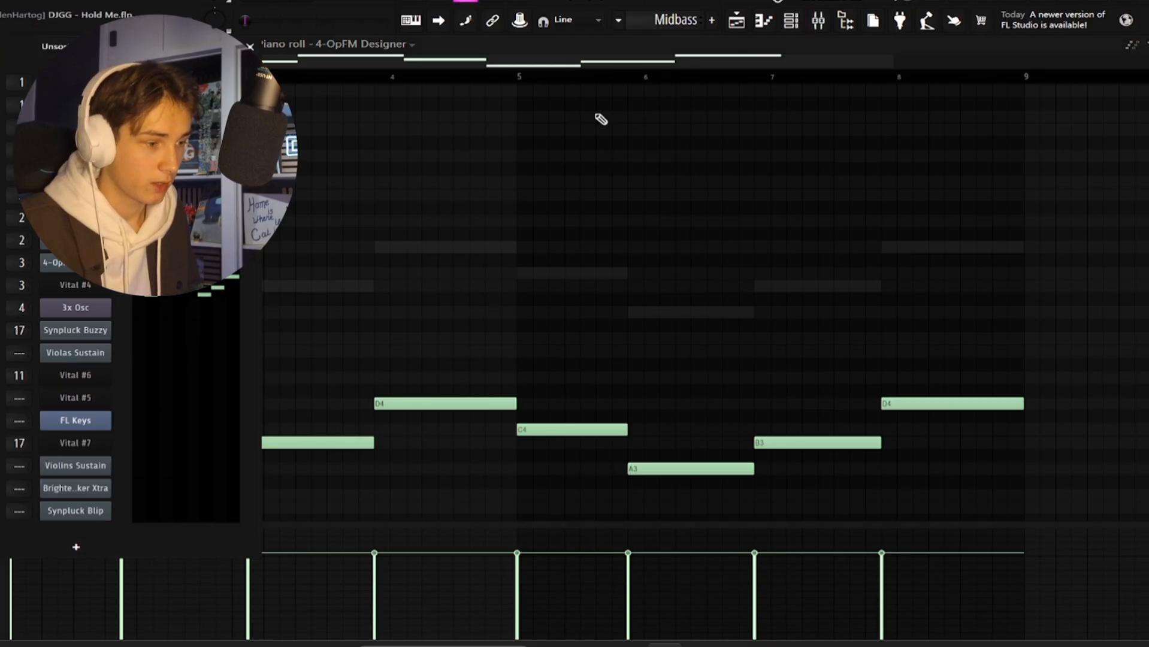
Audition the isolated 4-OpFM Designer layer of the Midbass pattern and review its FLEX settings.
right_click(2, 263)
left_click(3, 273)
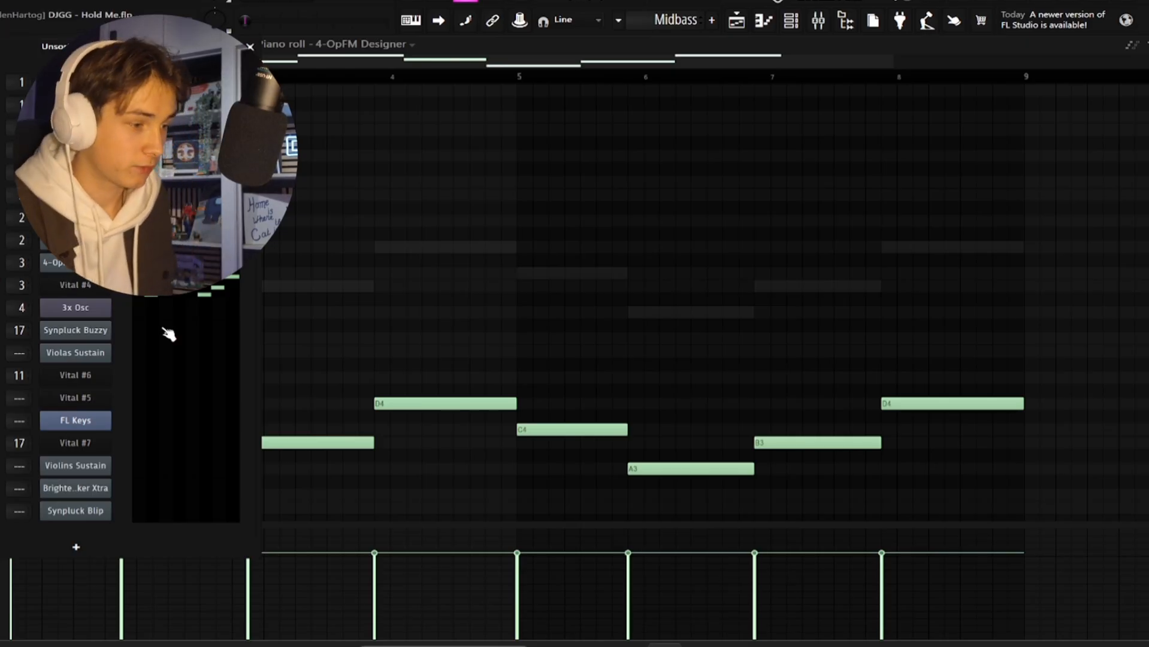
left_click(73, 263)
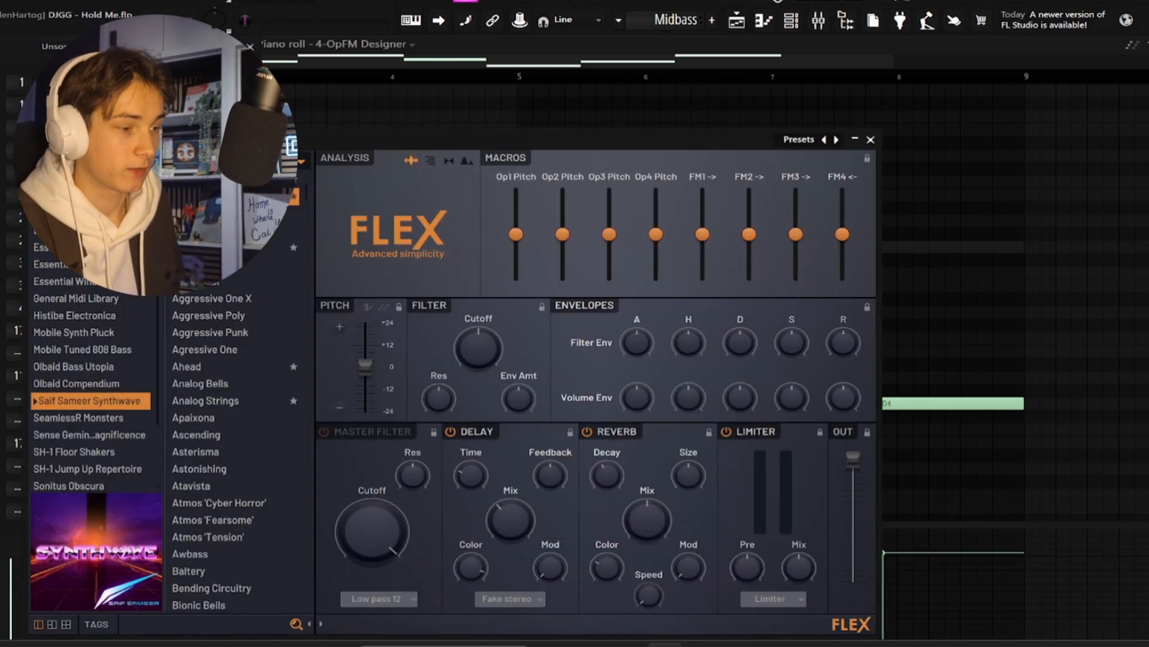
left_click(870, 140)
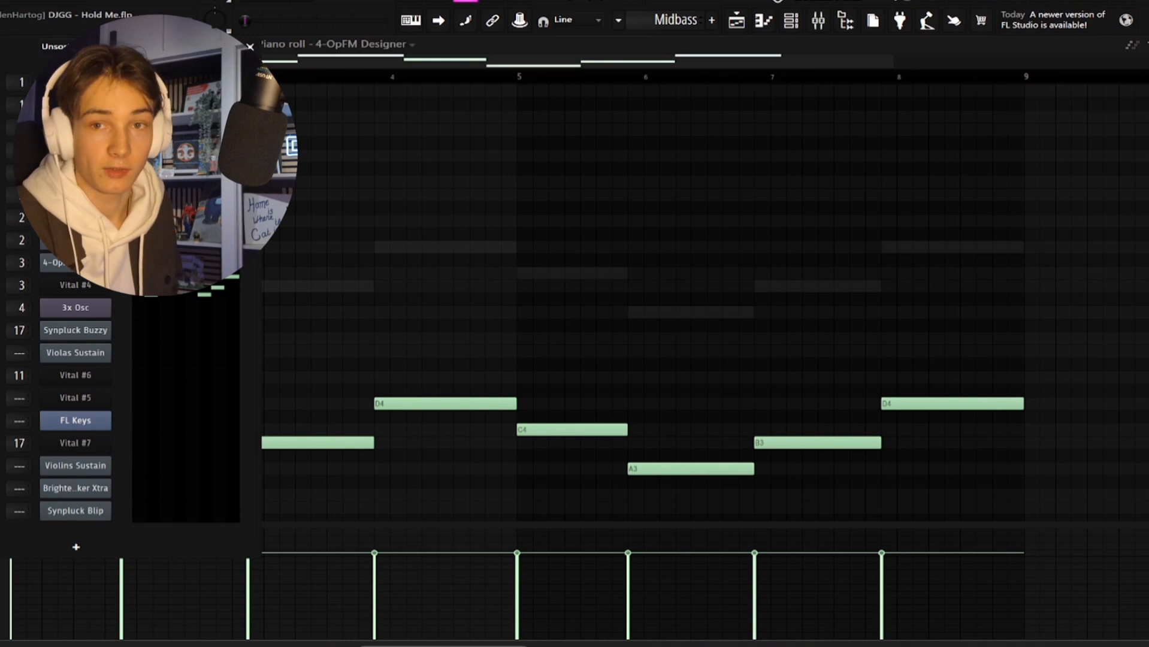
left_click(250, 46)
left_click(773, 24)
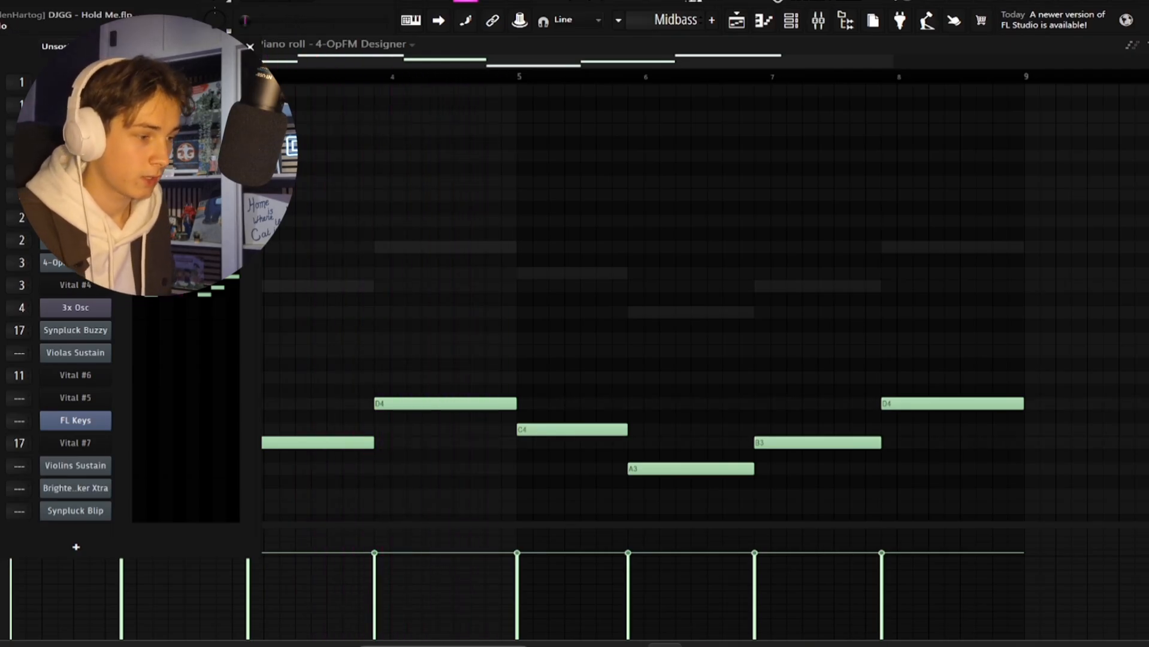
Isolate the Vital #4 channel and play the Midbass pattern to audition that layer.
right_click(2, 281)
left_click(3, 289)
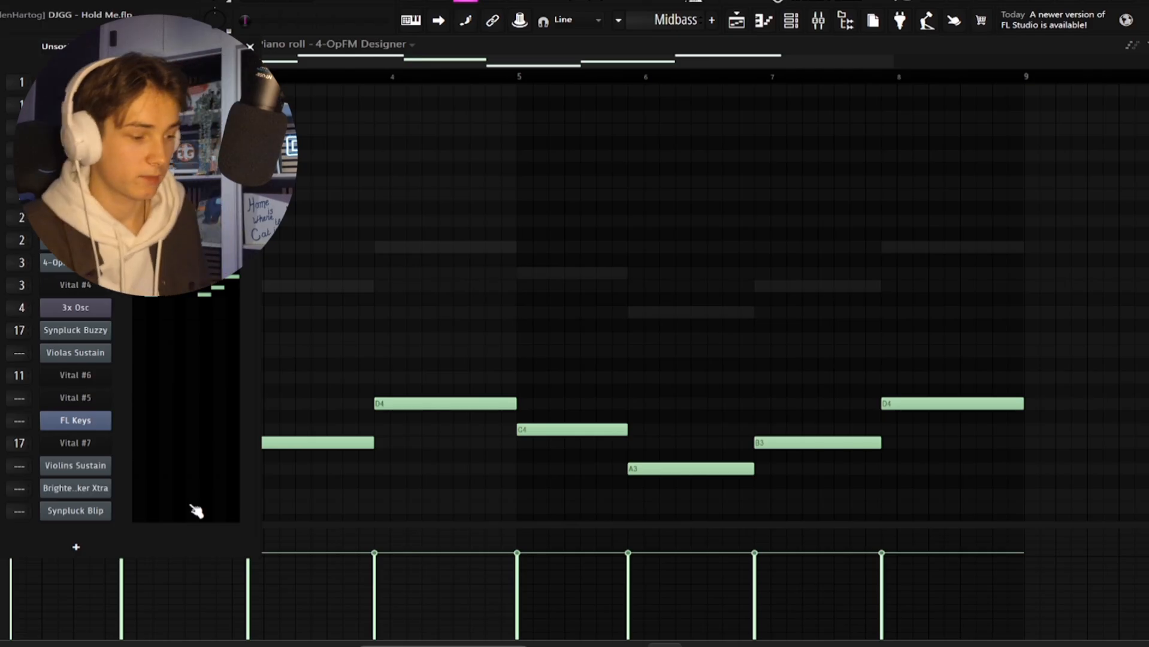
key("space")
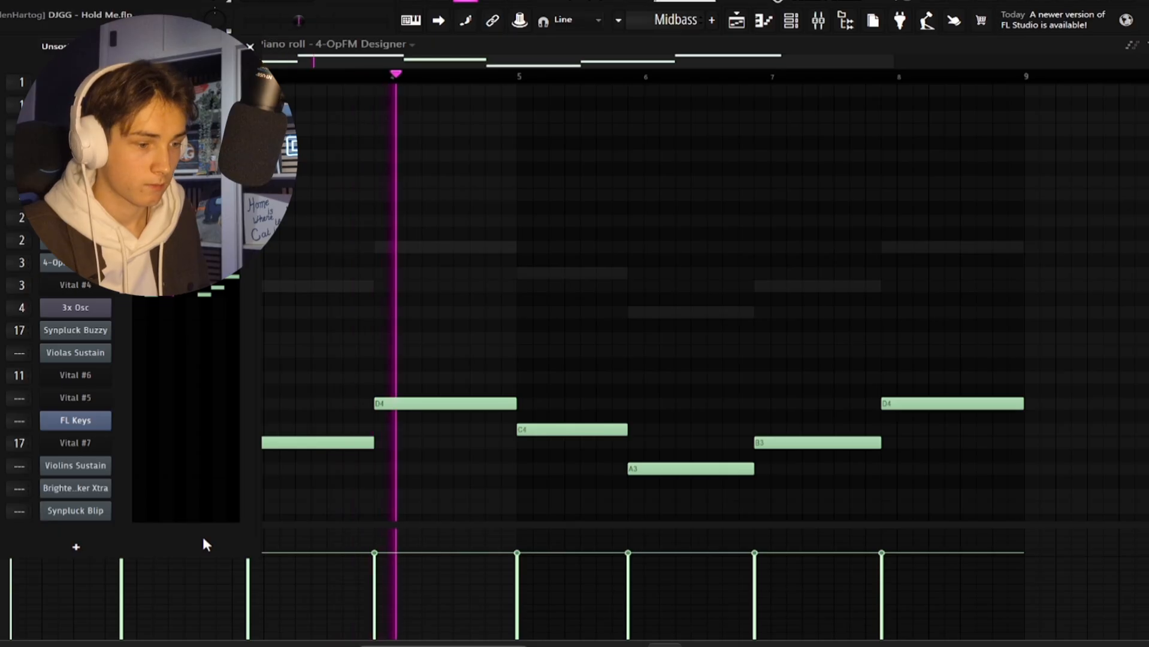
key("space")
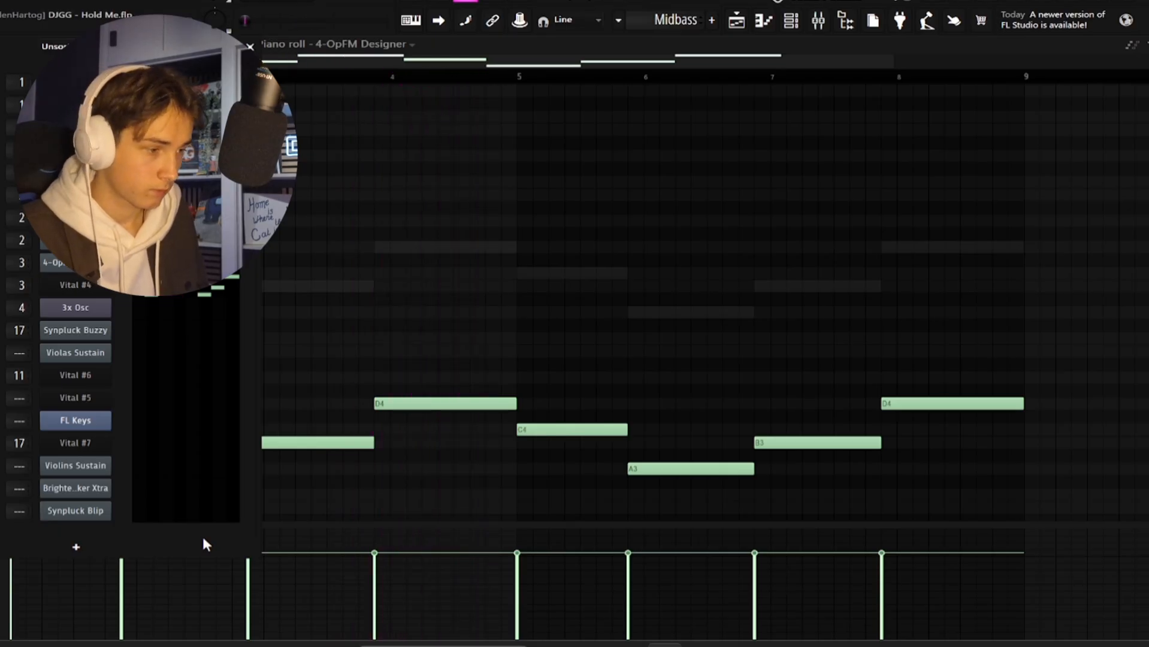
Bring the piano roll to the front and play the Midbass pattern.
left_click(584, 36)
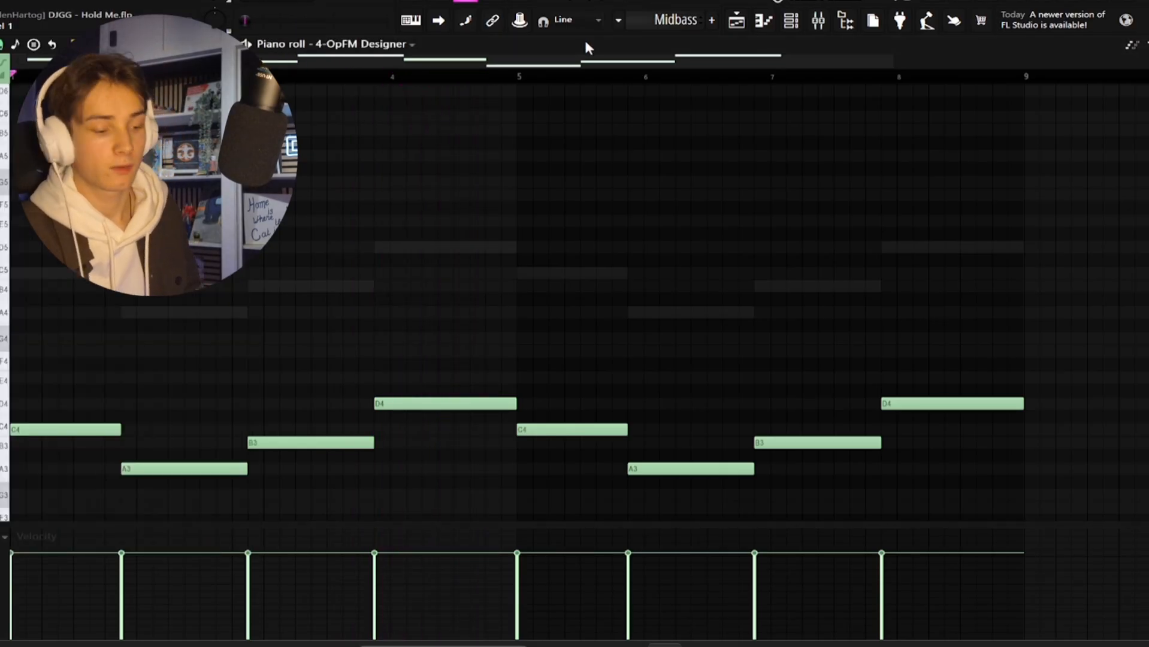
key("space")
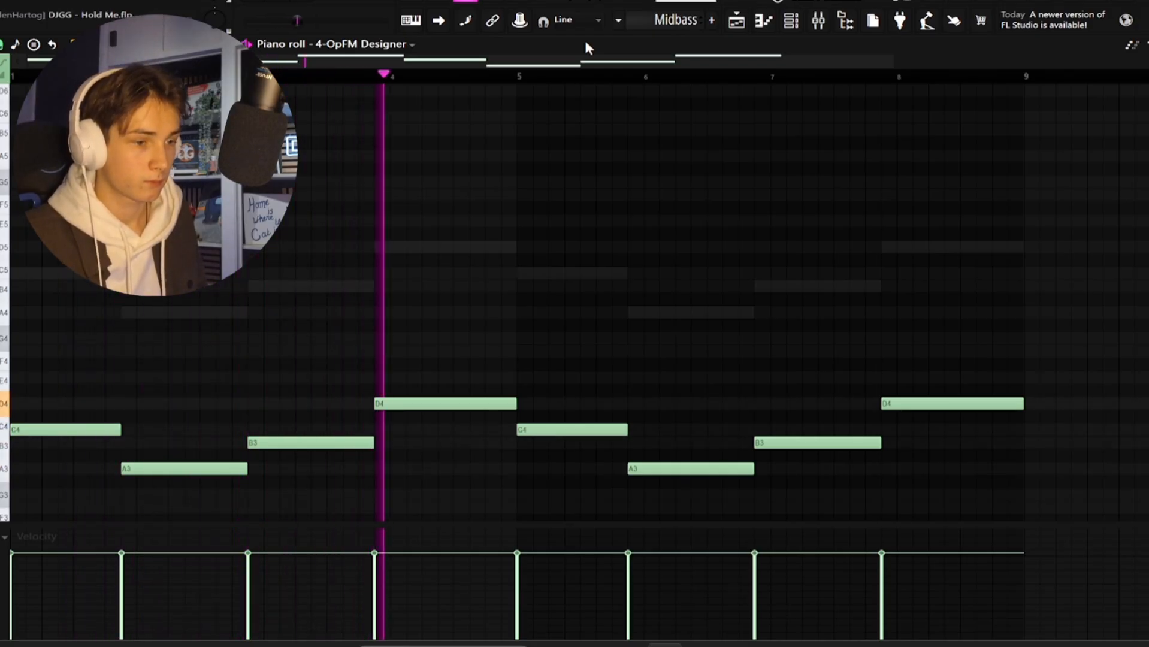
key("space")
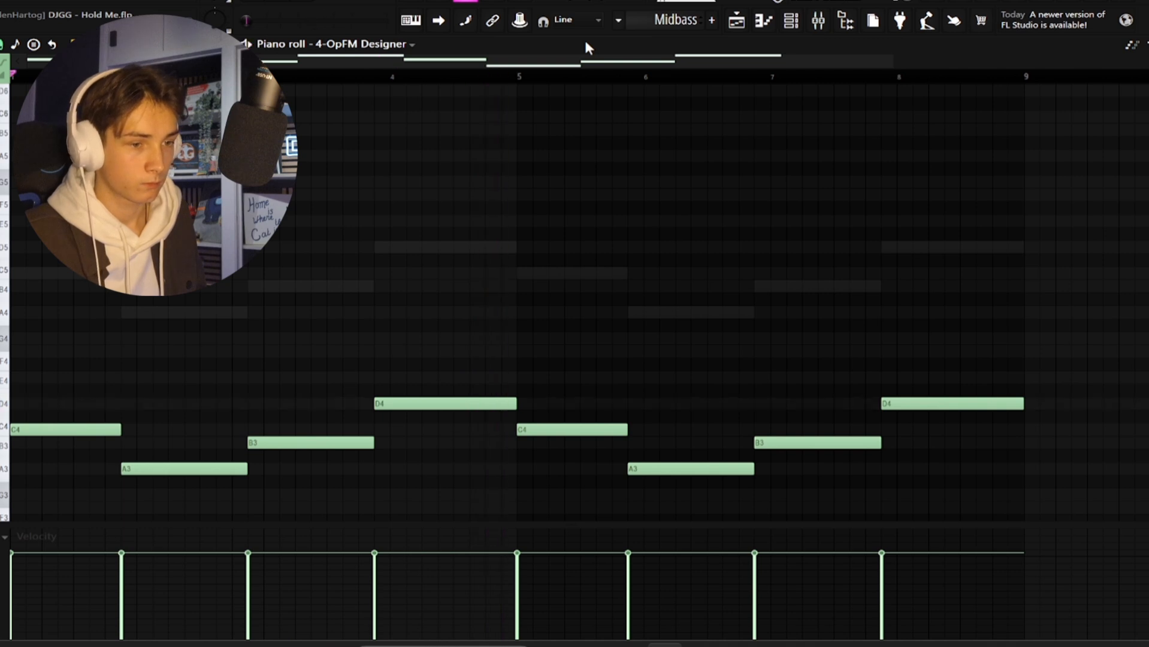
Review the Midbass mixer track's effects: Fruity Blood Overdrive, the second Fruity Parametric EQ 2 and Kickstart 2.
key("F9")
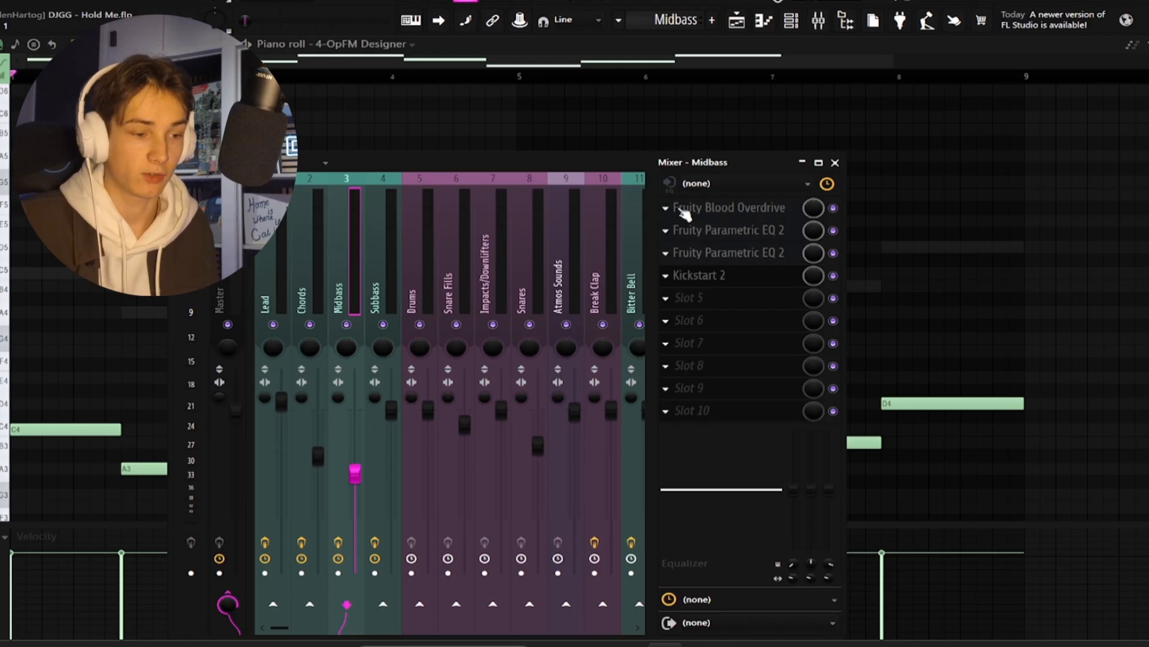
left_click(734, 215)
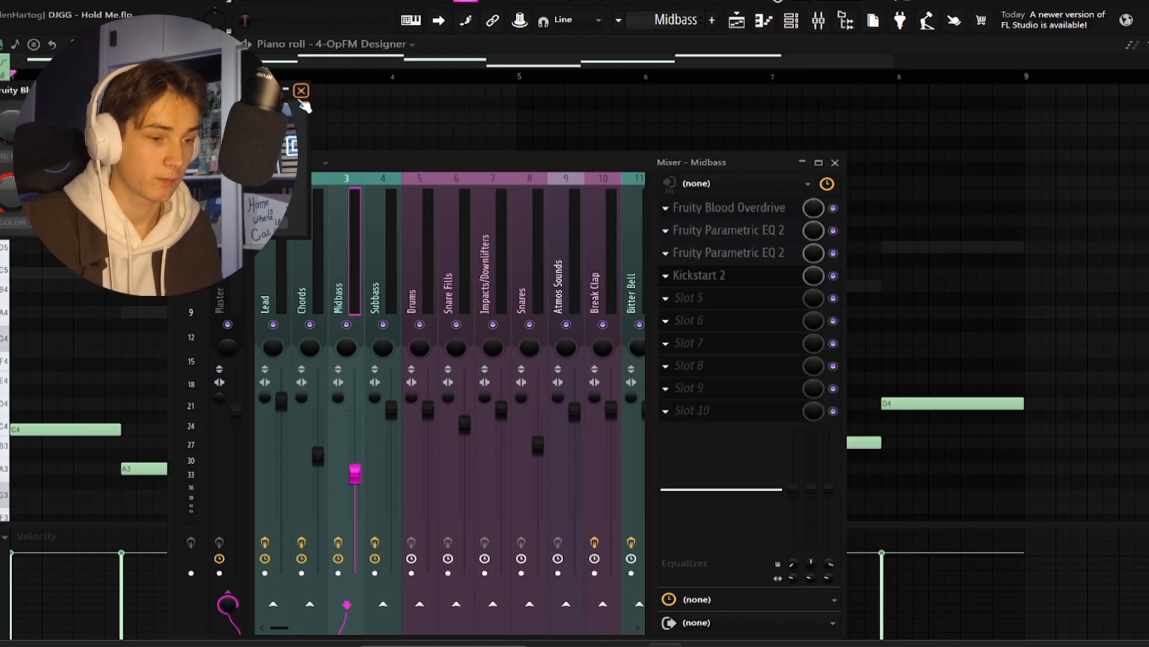
left_click(301, 91)
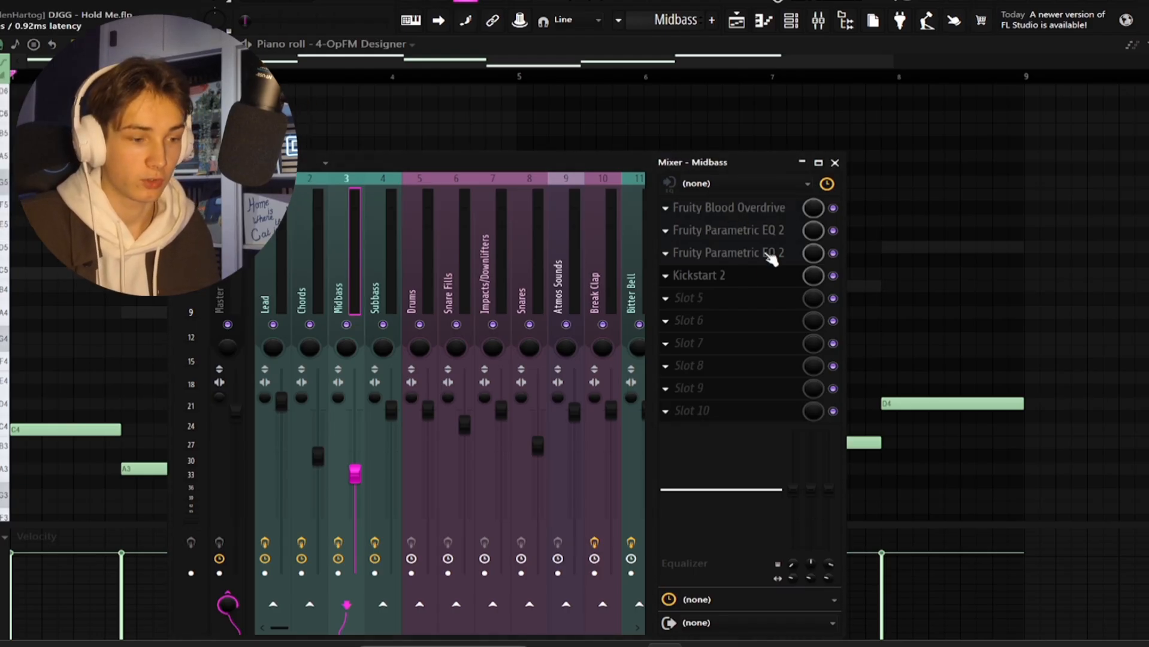
left_click(725, 252)
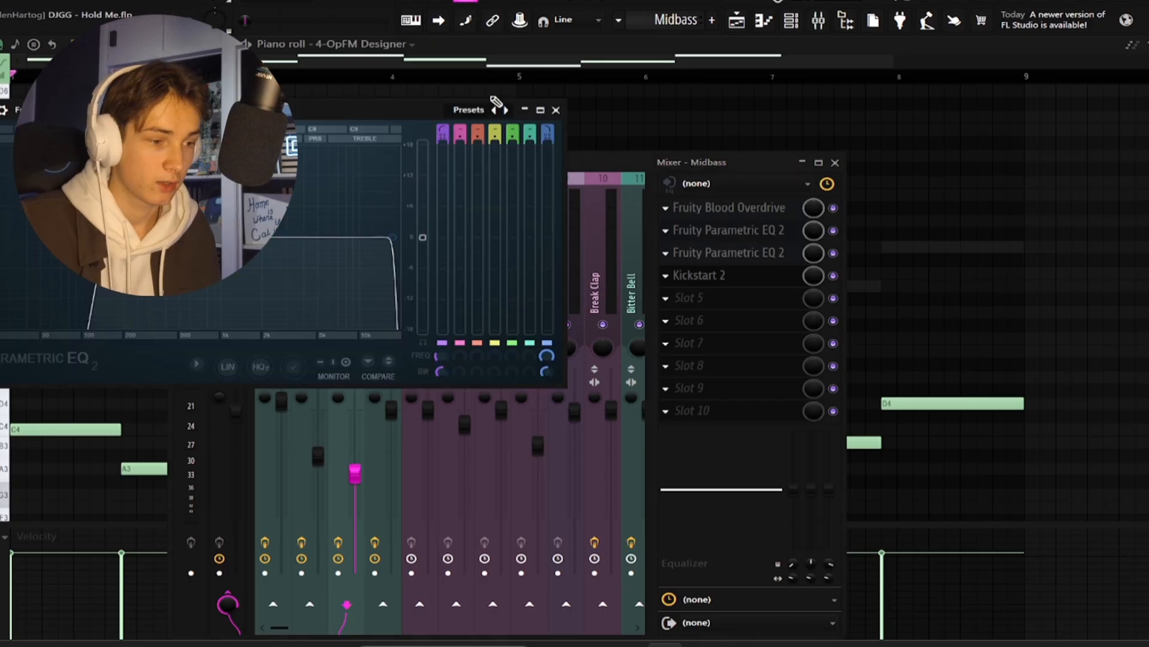
left_click(556, 111)
left_click(698, 275)
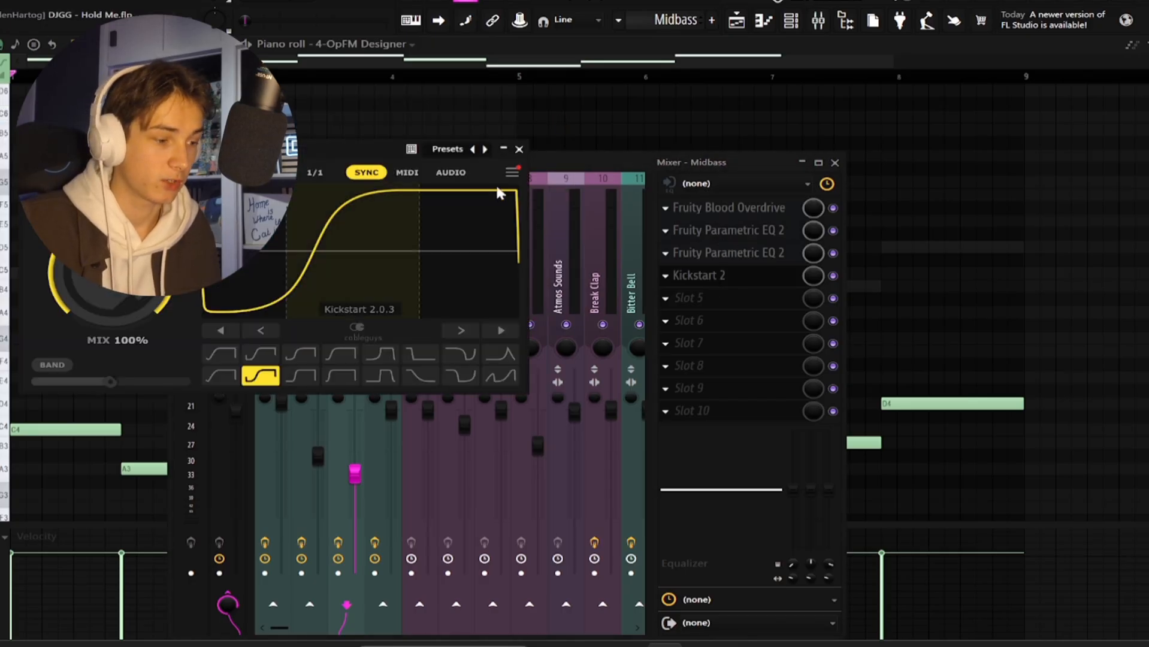
left_click(519, 149)
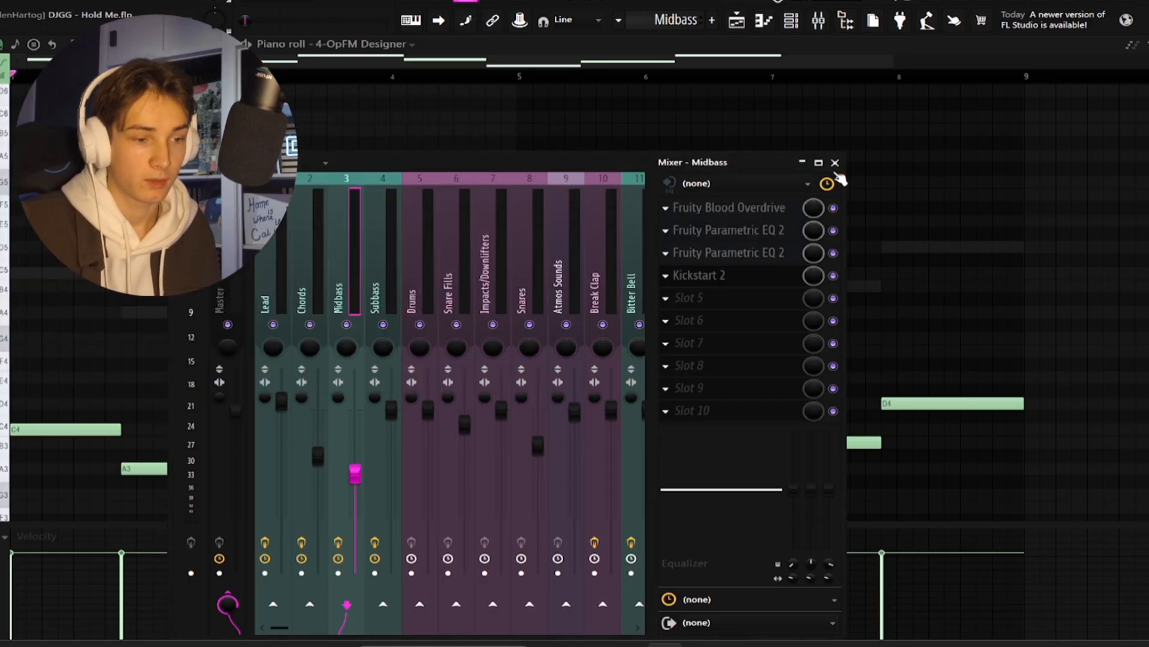
left_click(834, 162)
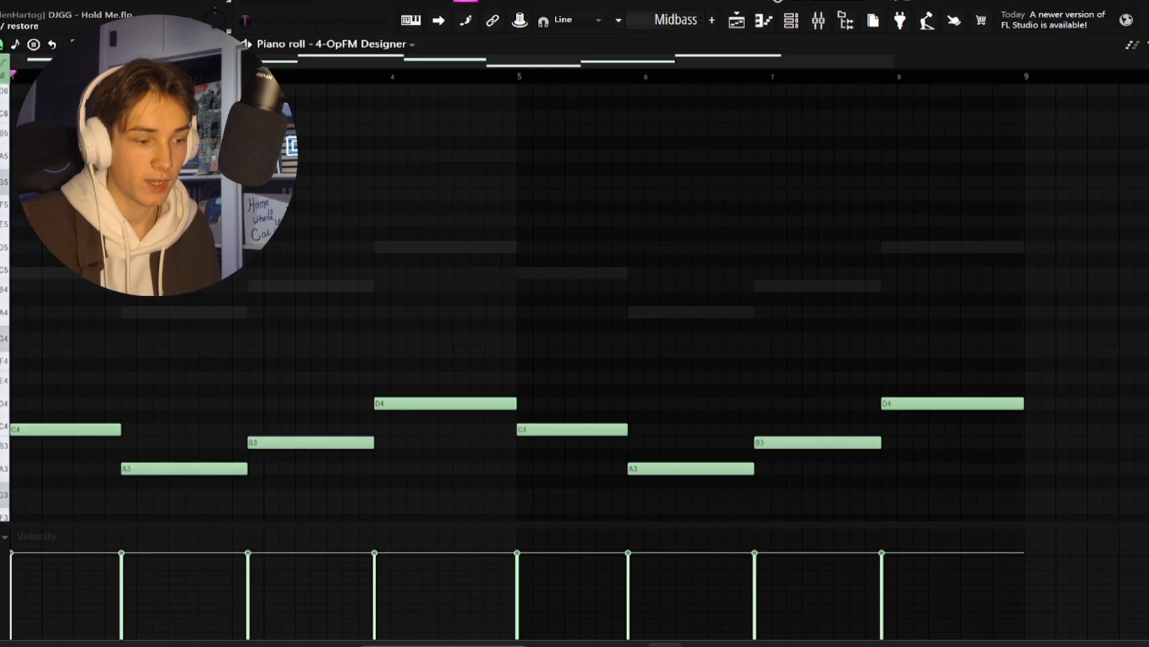
Open the Subbass pattern's 3x Osc notes in a maximized piano roll and play the pattern.
left_click(1146, 44)
left_click(982, 111)
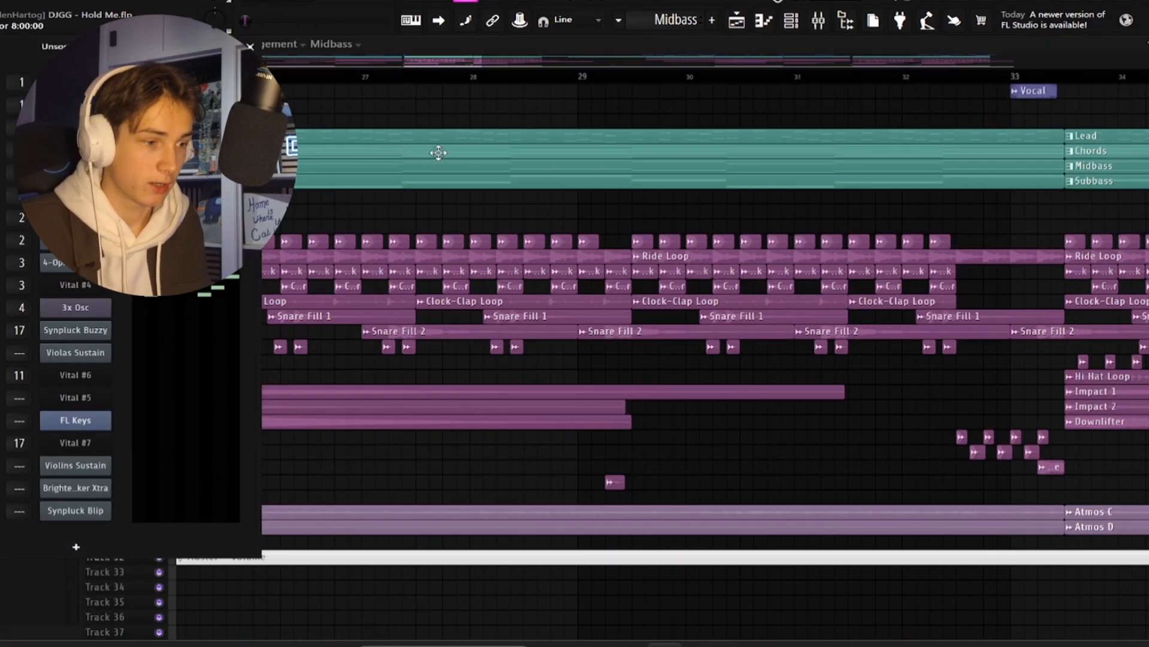
key("F6")
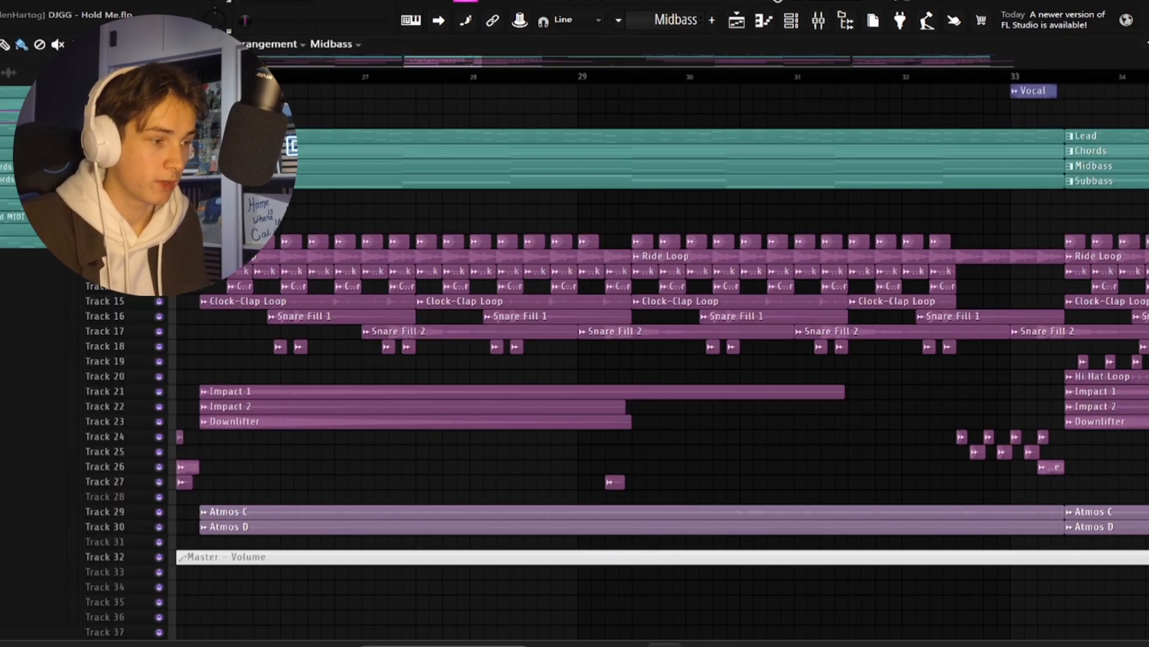
left_click(763, 20)
left_click(658, 111)
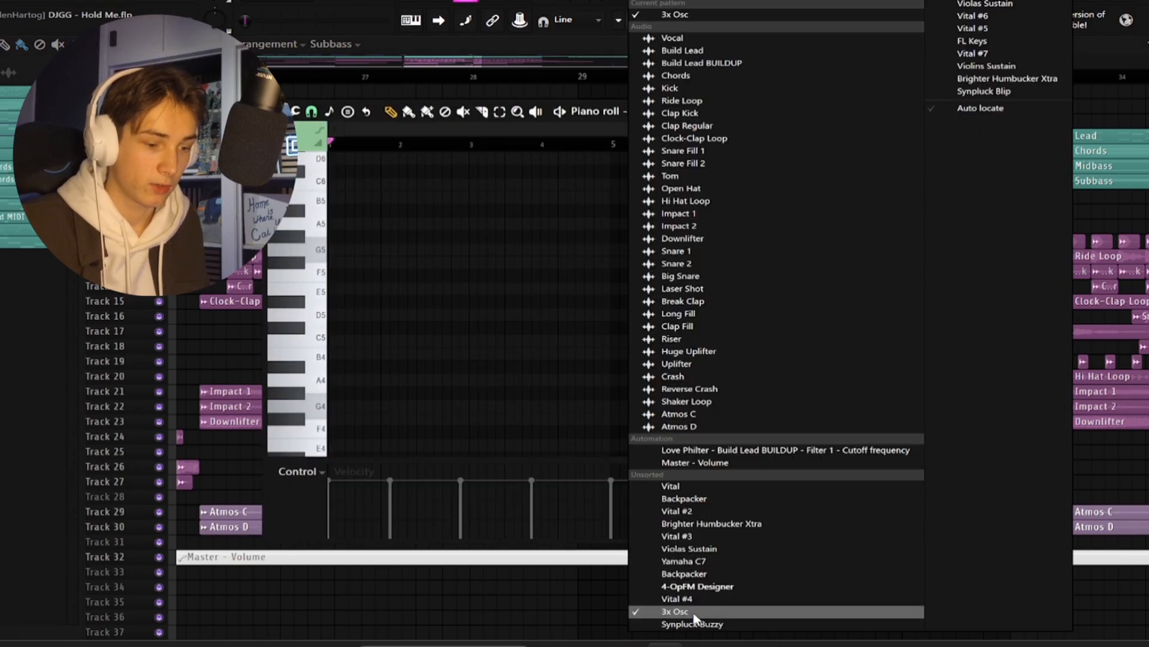
left_click(676, 611)
left_click(975, 112)
scroll(533, 276, "down", 2)
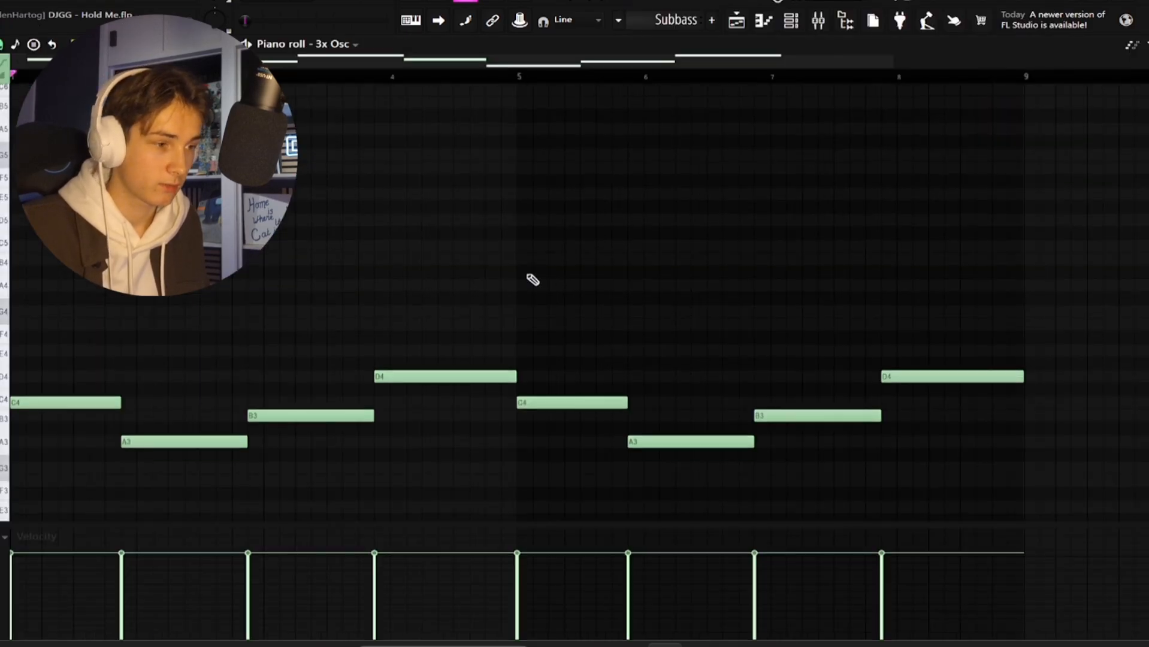
key("space")
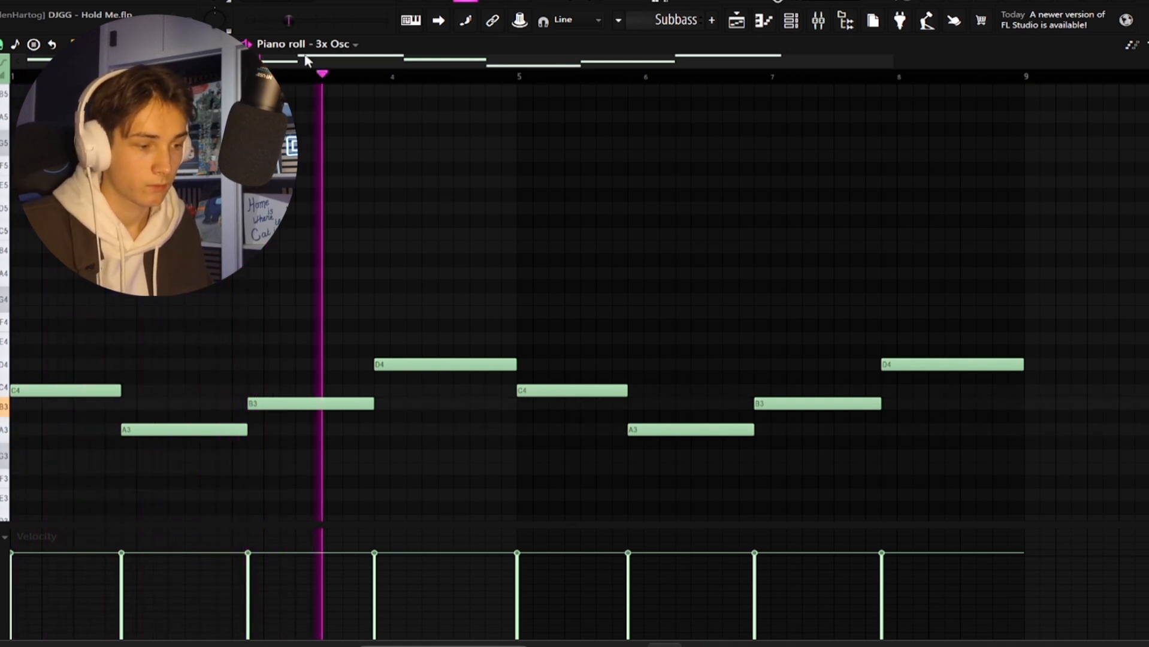
key("space")
Play the isolated kick on Track 11 in the playlist from the start of the drop.
key("F9")
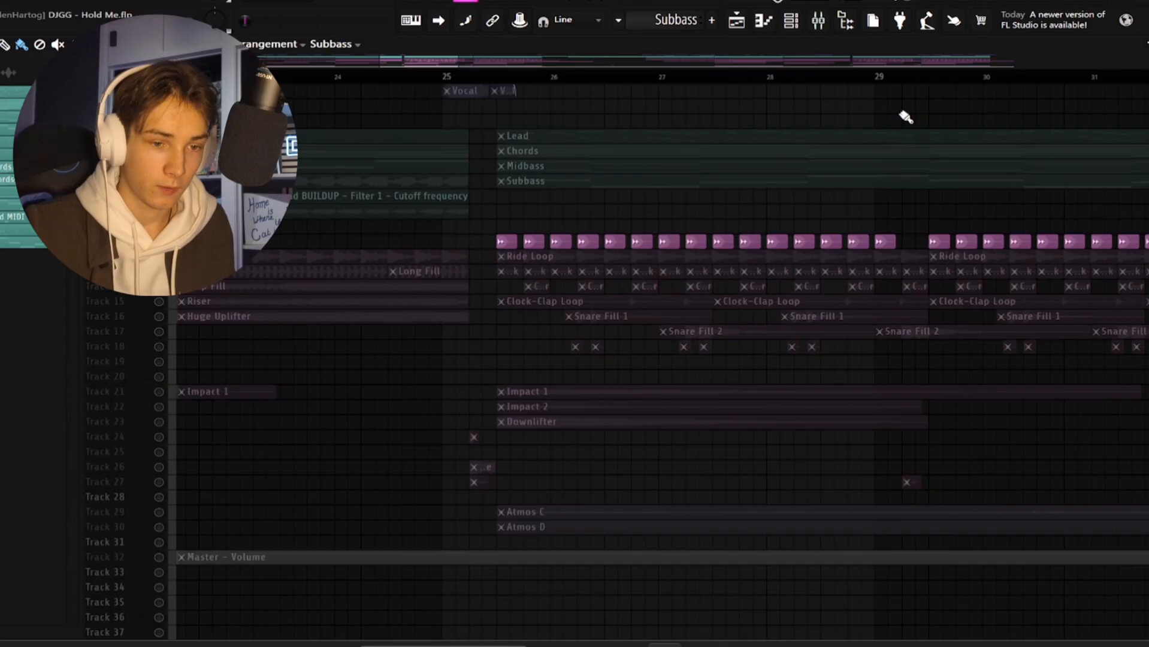
scroll(658, 359, "up", 6)
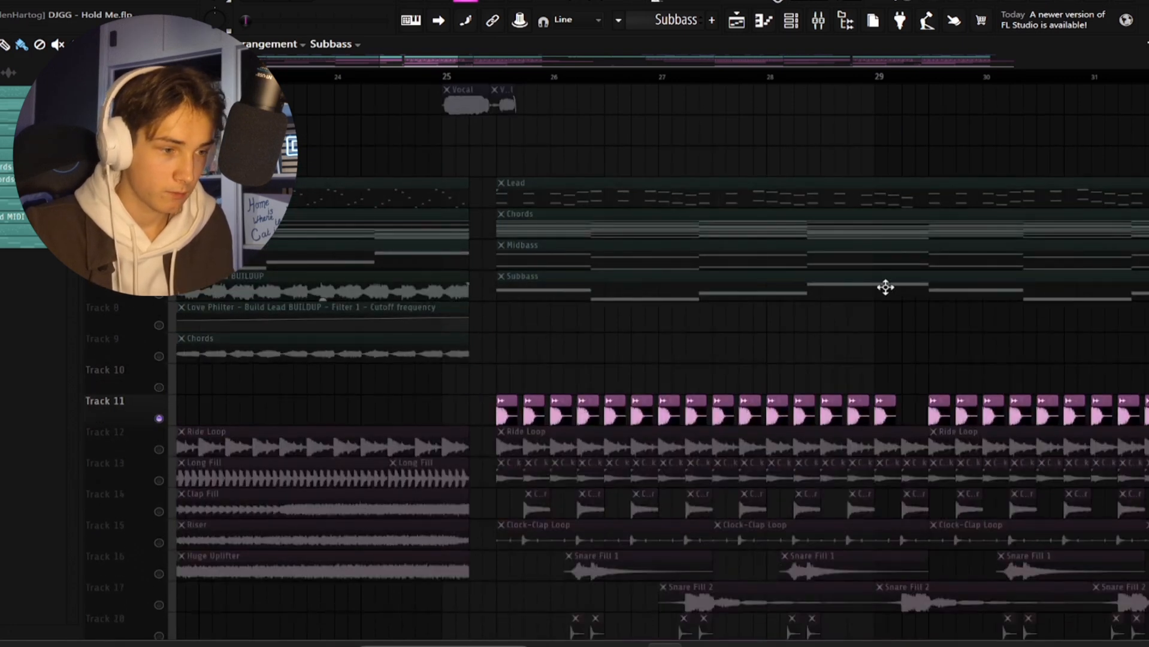
left_click(500, 81)
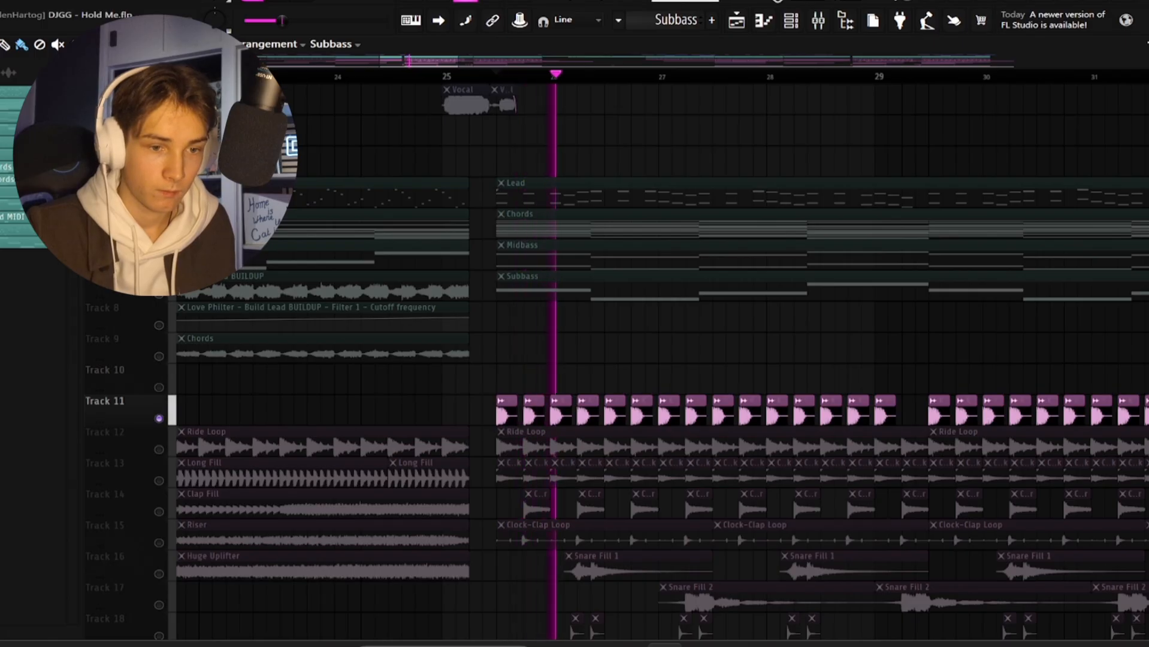
scroll(676, 178, "down", 6)
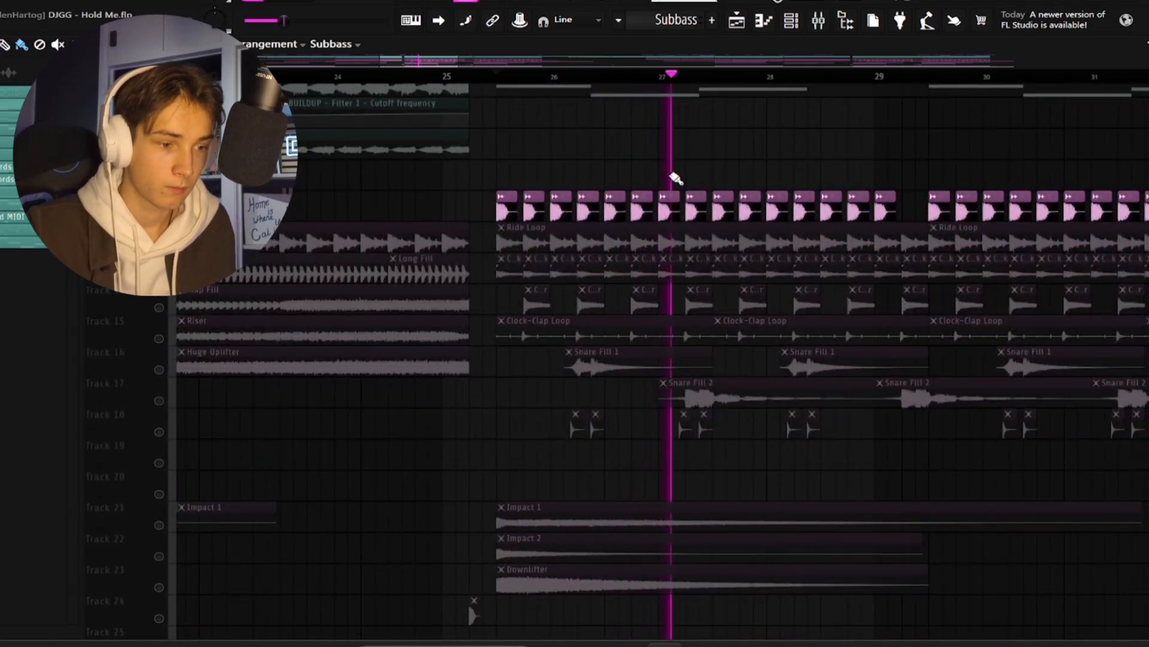
key("space")
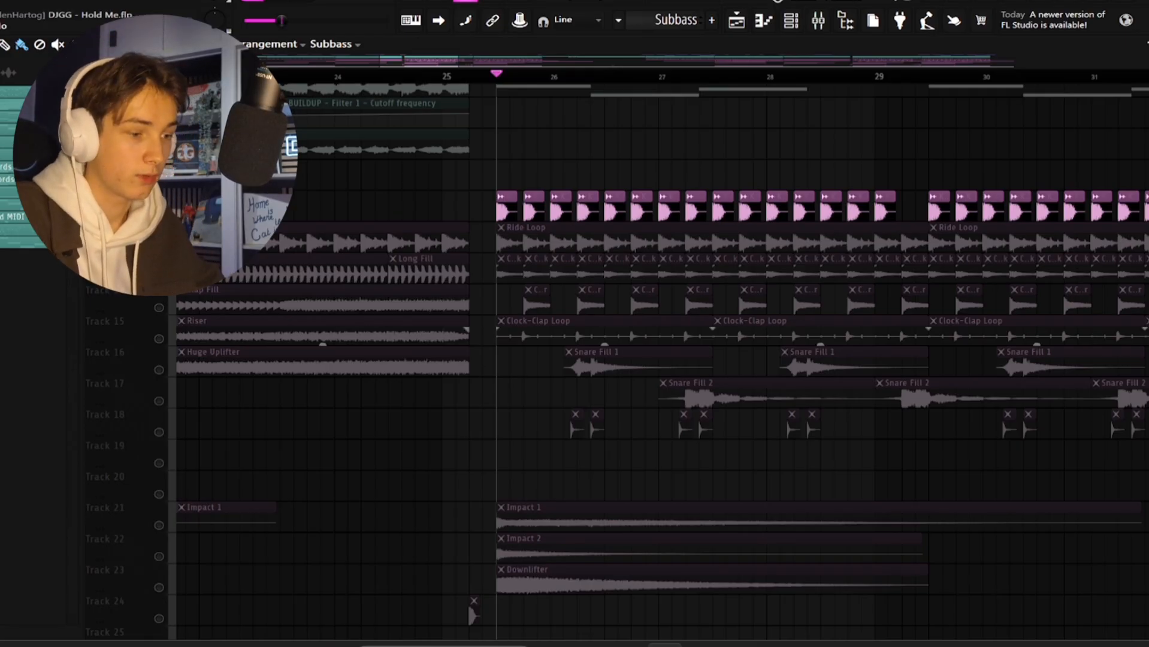
Audition the Ride Loop on Track 12 and the short repeated clips on Track 13, each soloed on its own.
right_click(158, 245)
key("space")
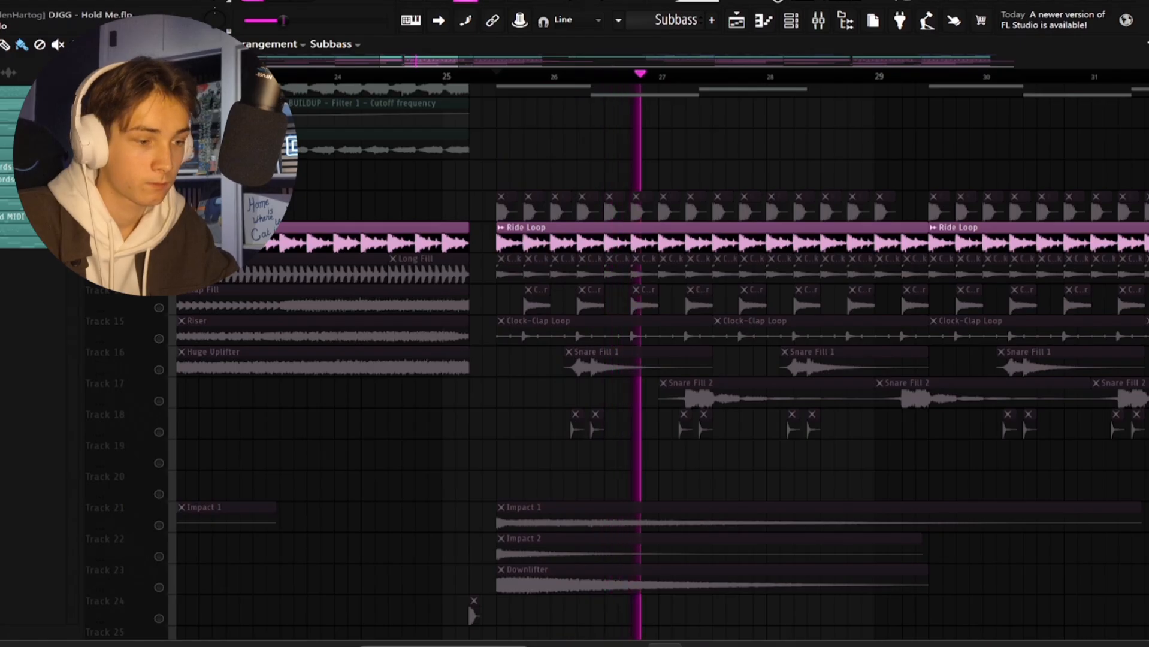
key("space")
right_click(159, 276)
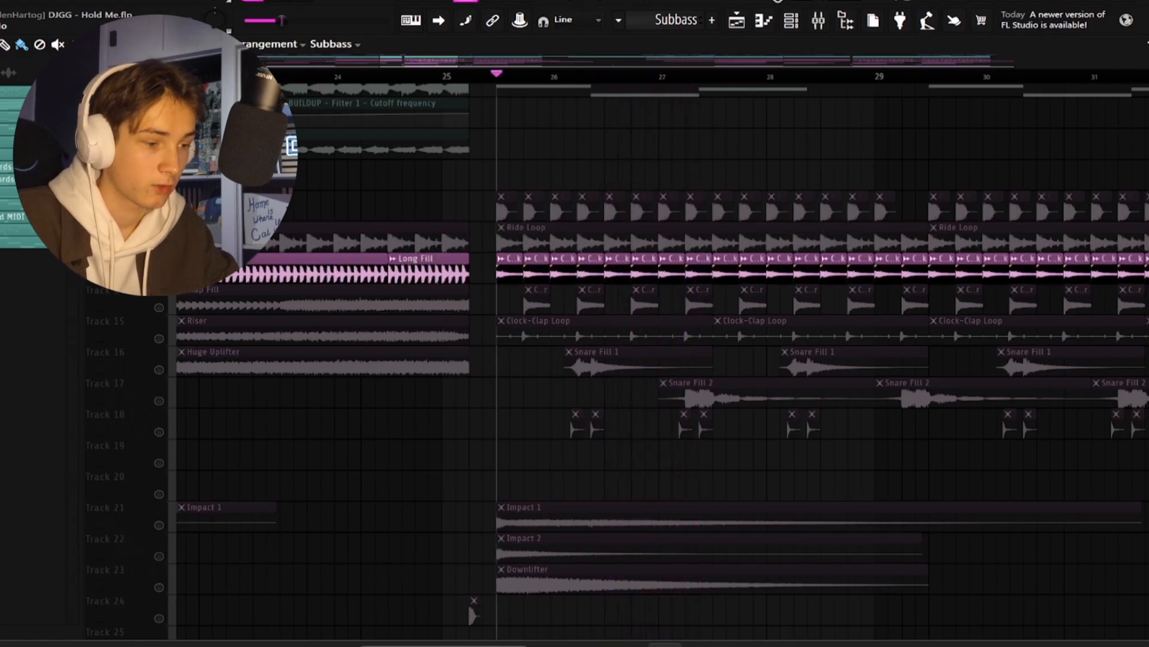
key("space")
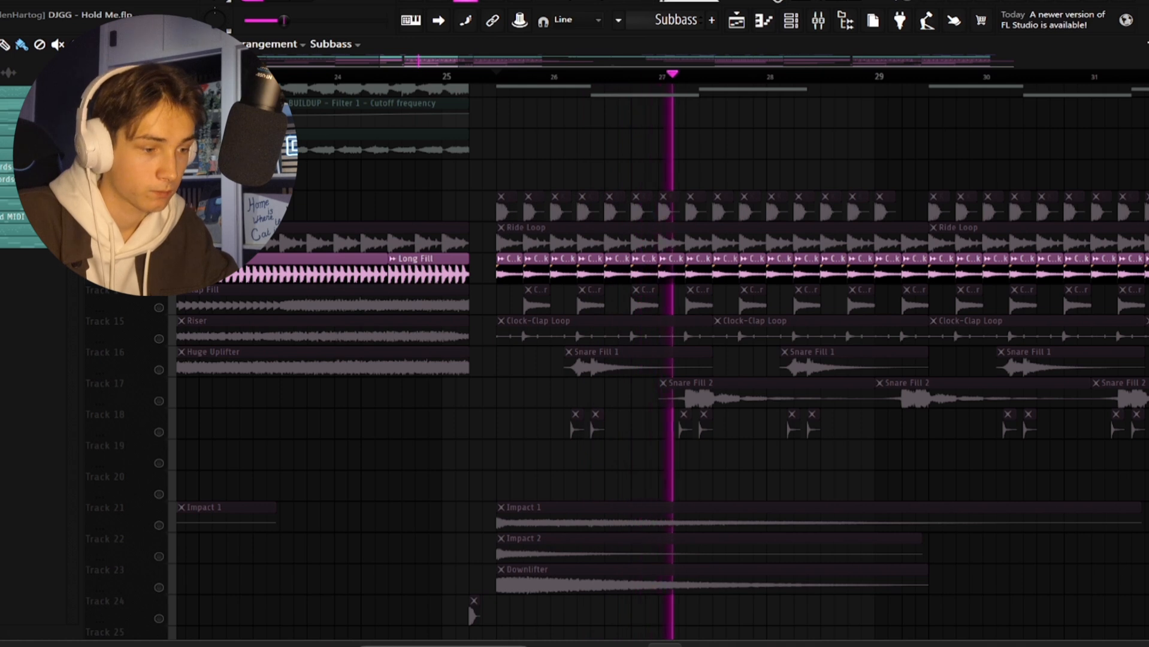
key("space")
Add the Ride Loop and kick tracks to the soloed Track 13 and play all three together.
left_click(158, 245)
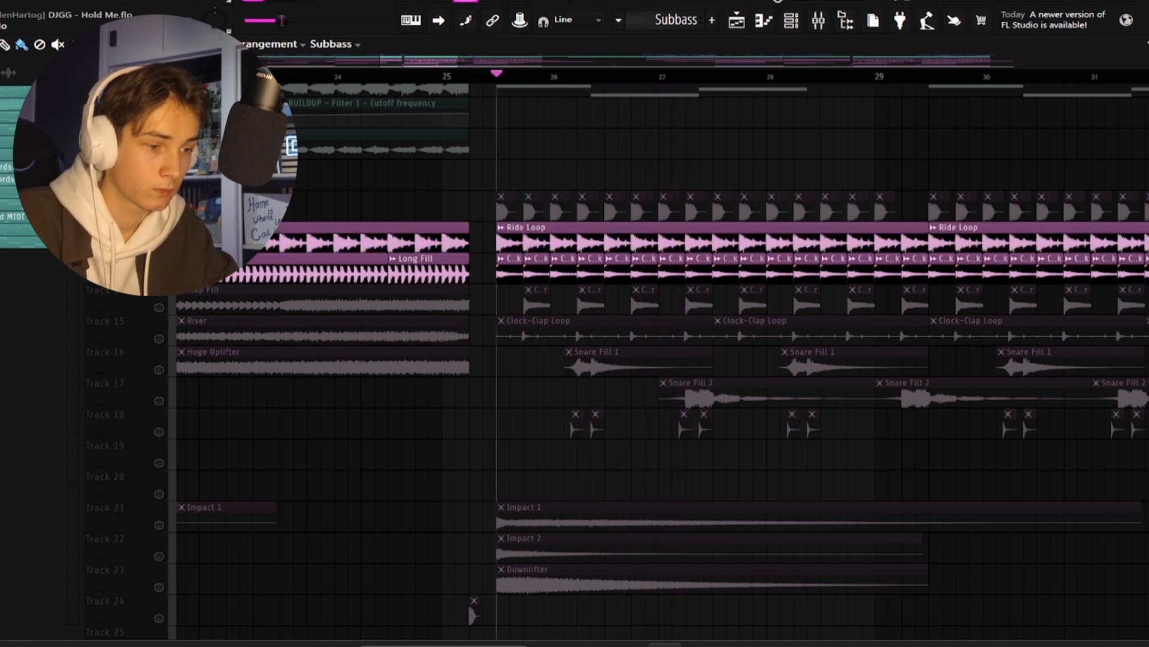
left_click(159, 214)
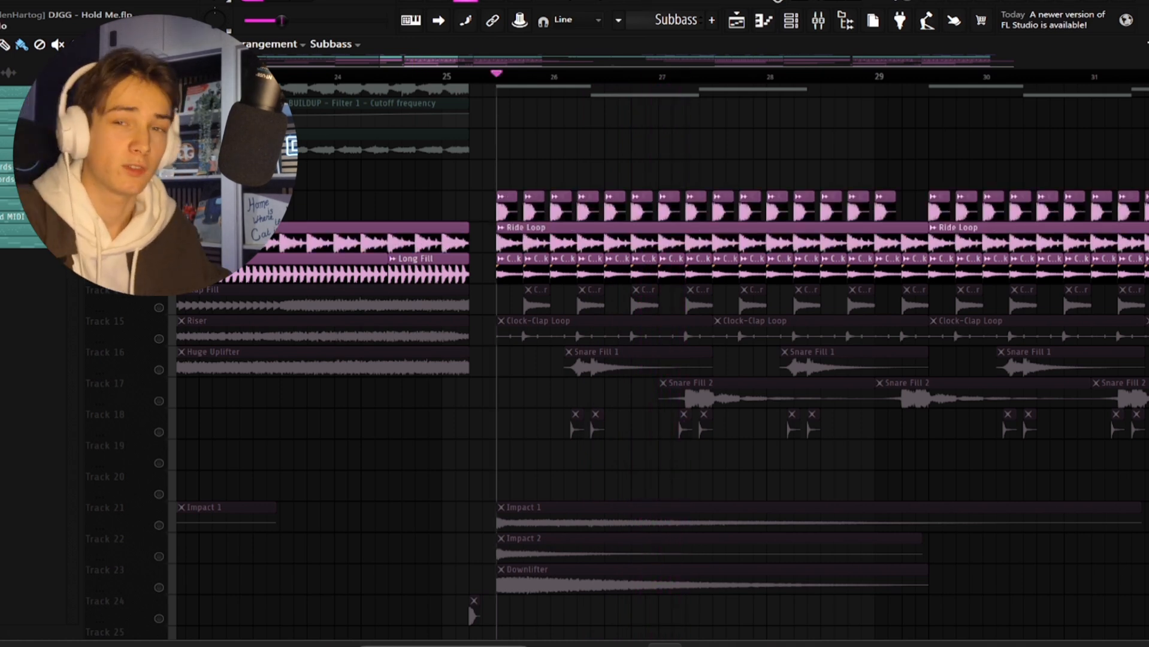
key("space")
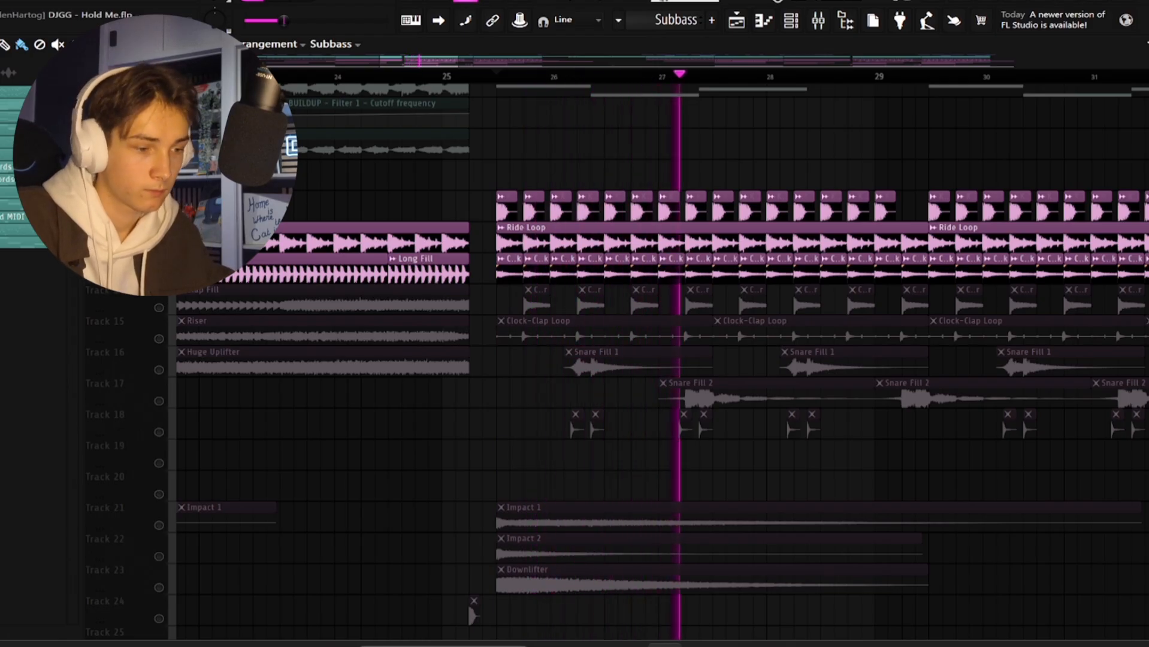
key("space")
Solo the clap on Track 14 and play it alone, and again together with the Clock-Clap Loop on Track 15.
right_click(159, 307)
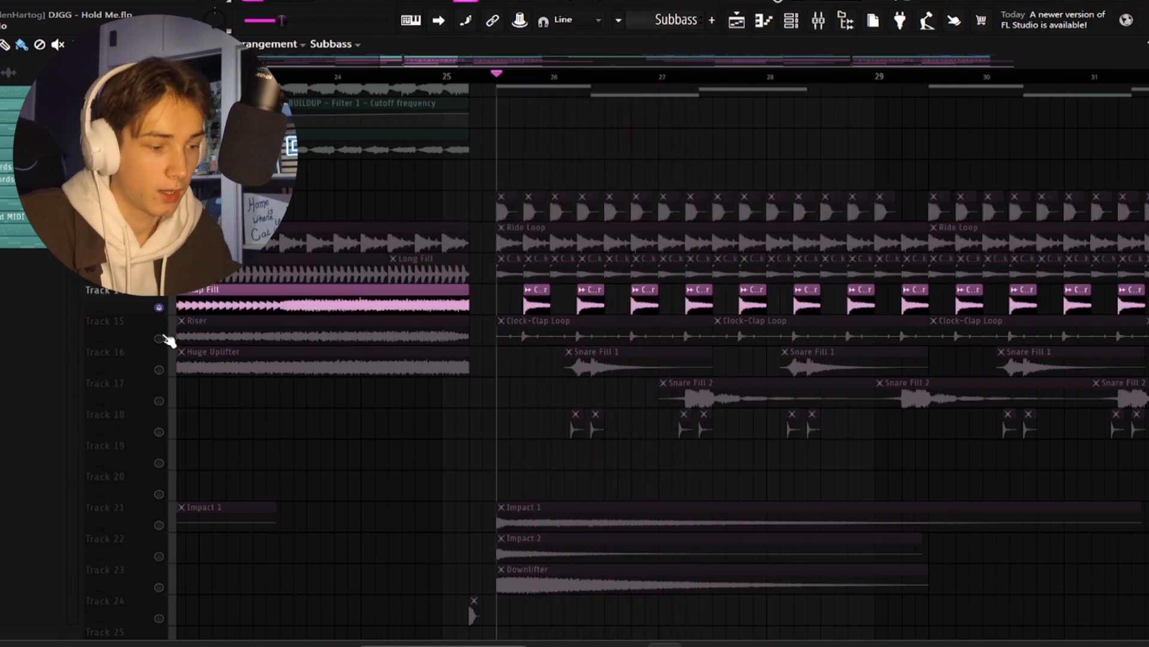
key("space")
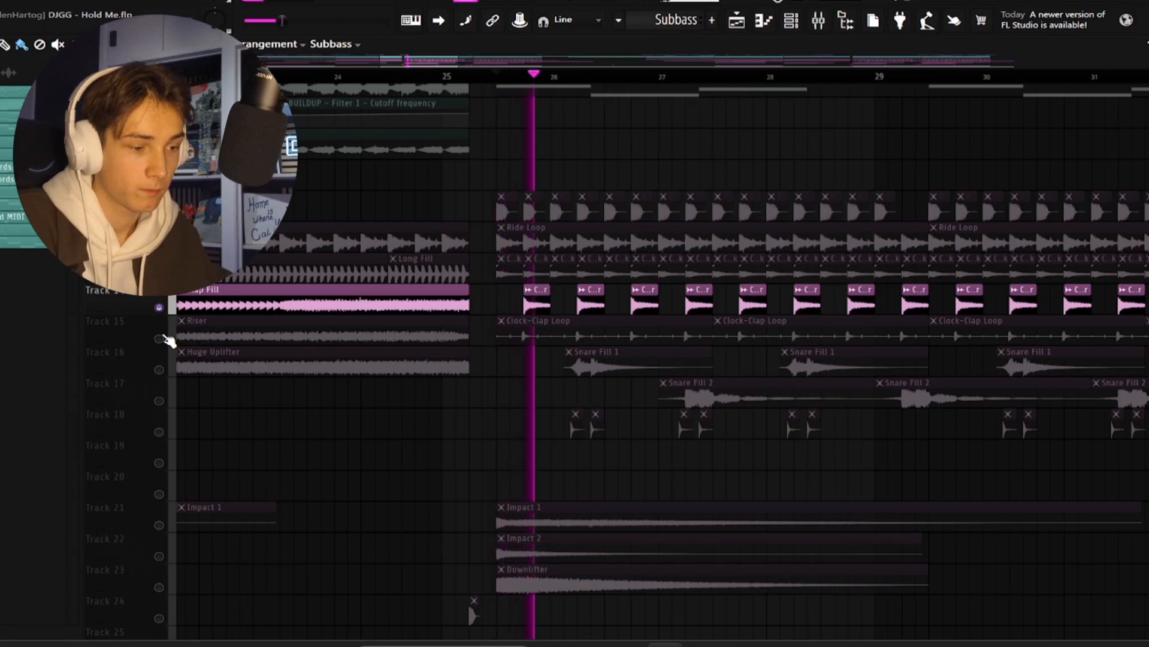
key("space")
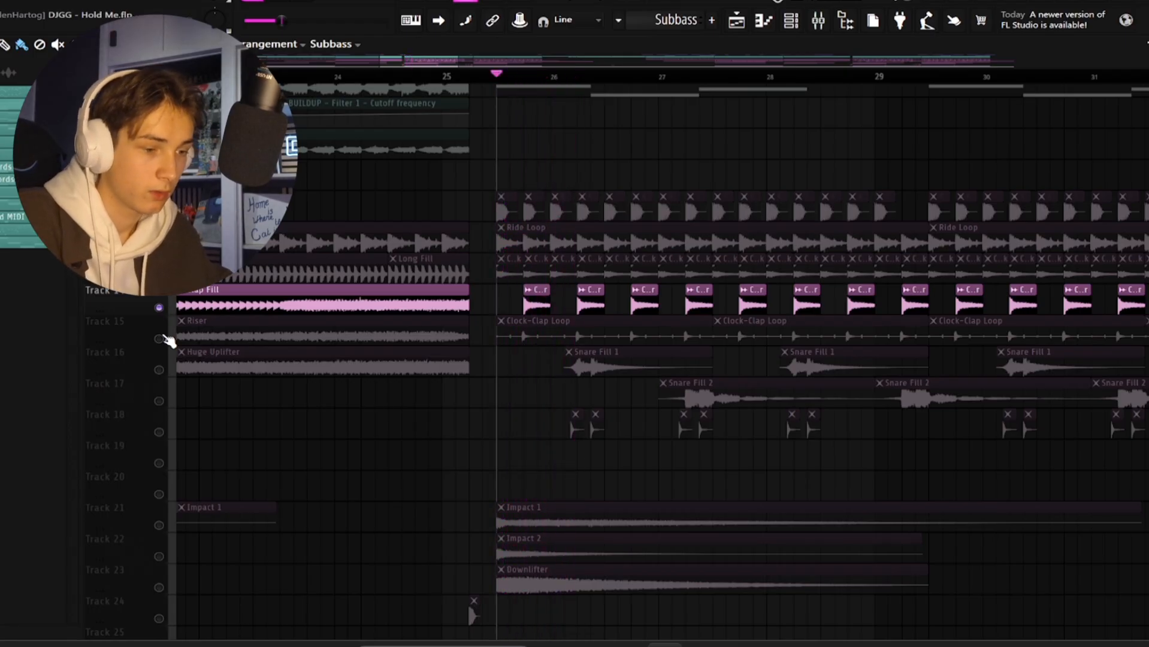
left_click(159, 338)
key("space")
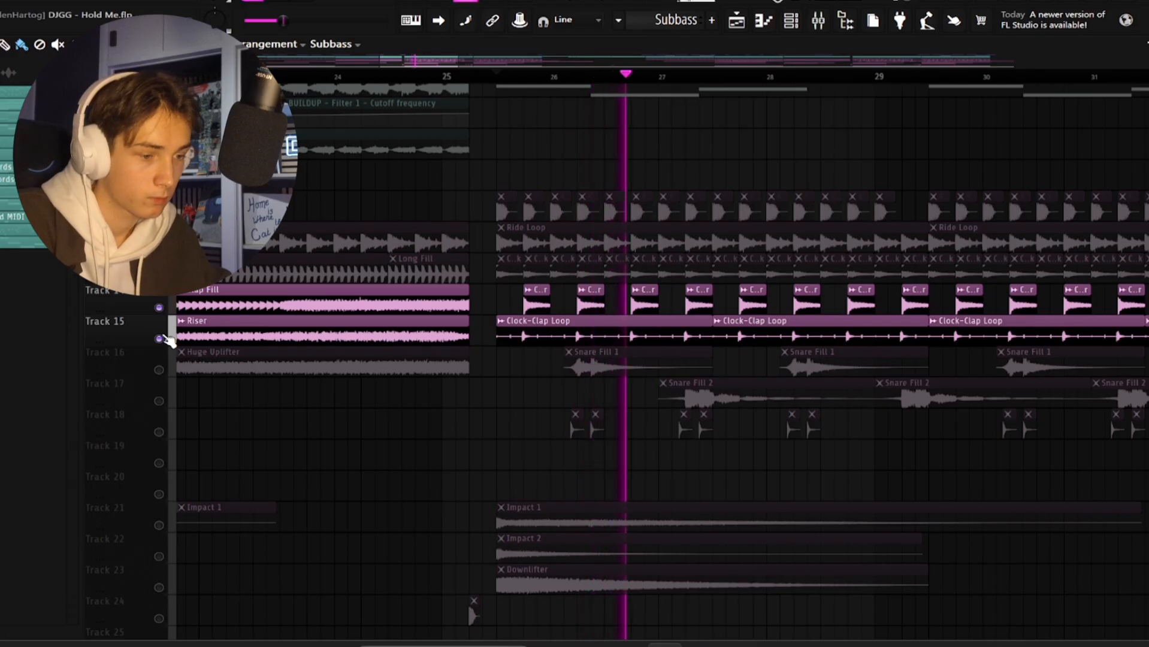
key("space")
Isolate the Snare Fill 1 and Snare Fill 2 tracks and play them from just after bar 26.
left_click(159, 371)
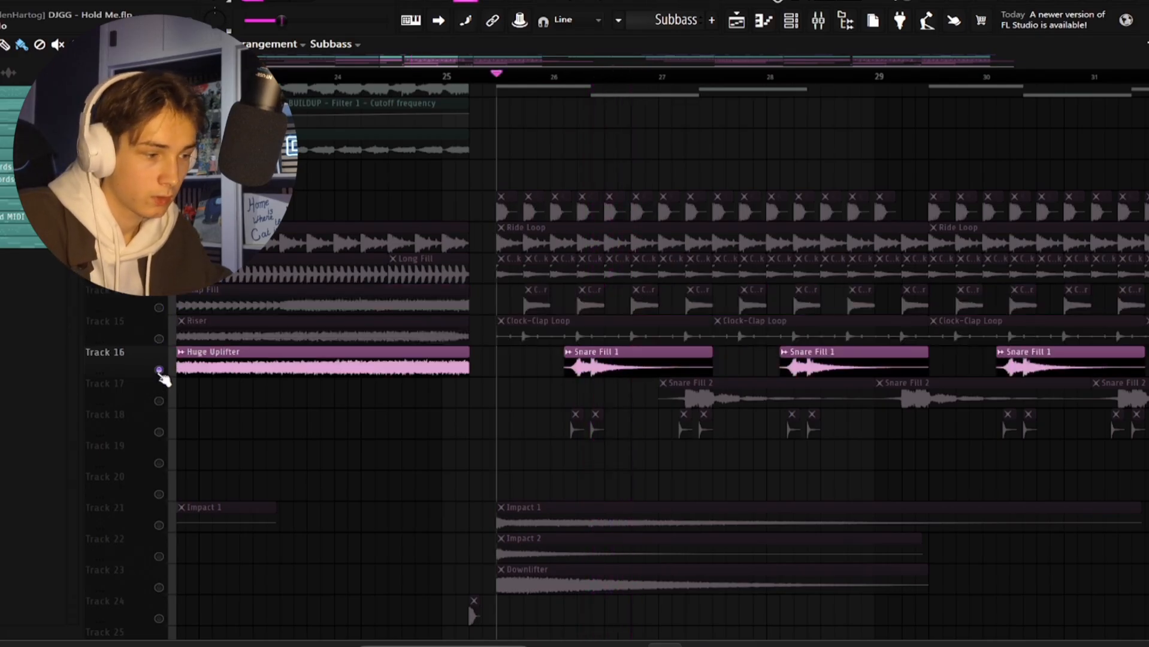
left_click(159, 401)
left_click(577, 77)
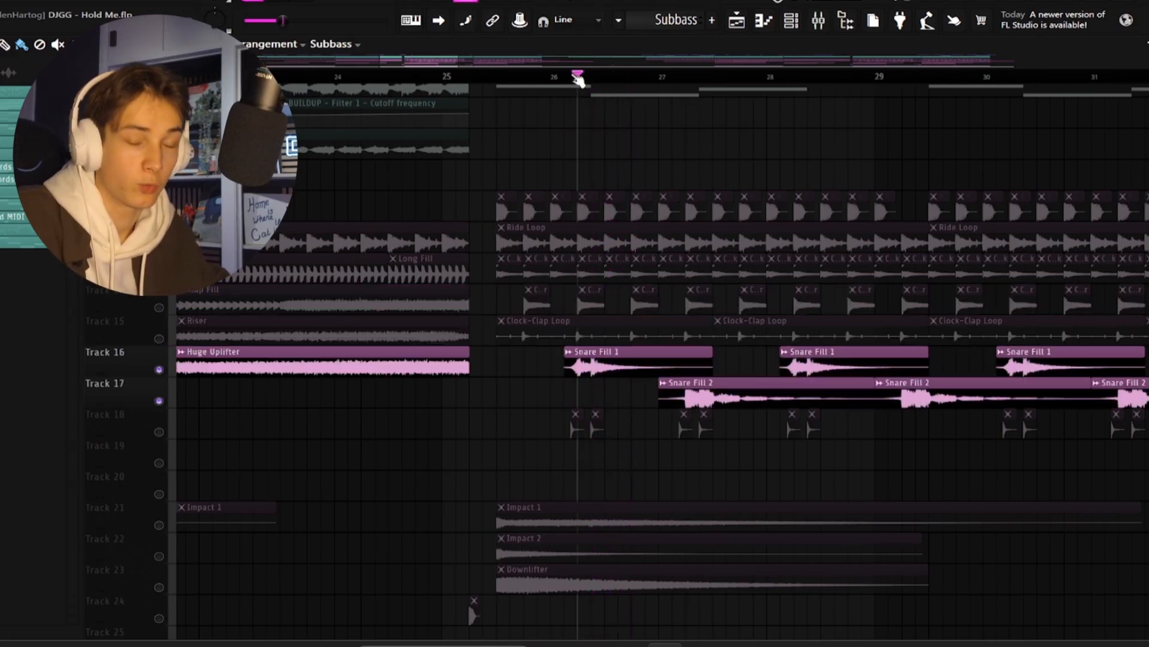
left_click_drag(577, 76, 566, 78)
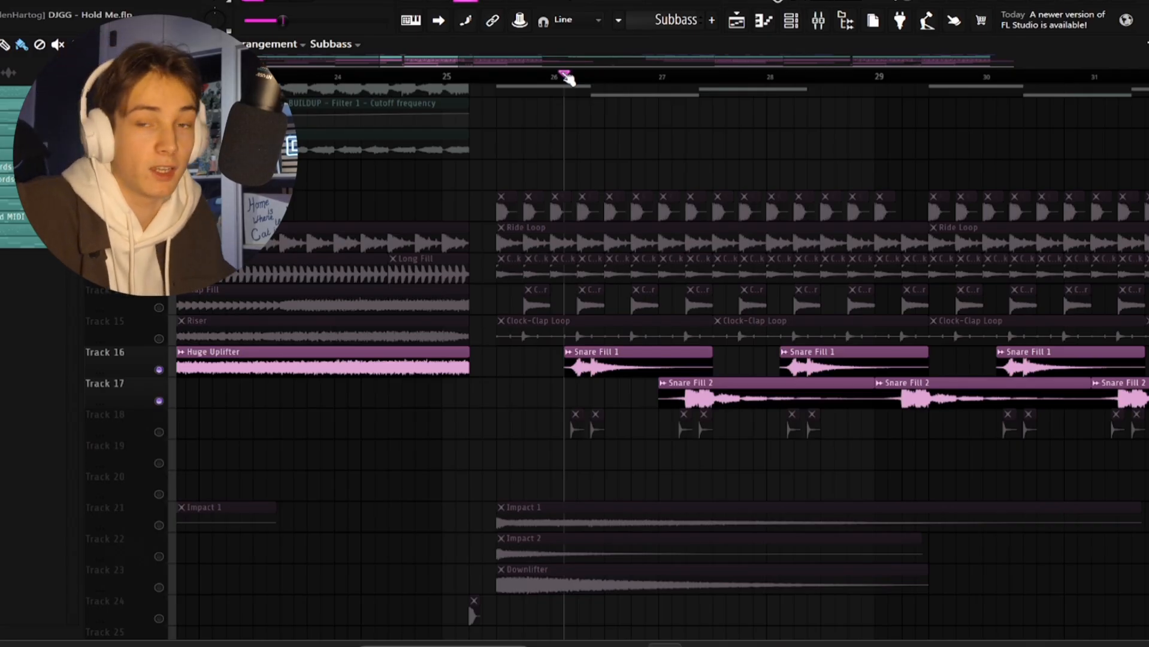
key("space")
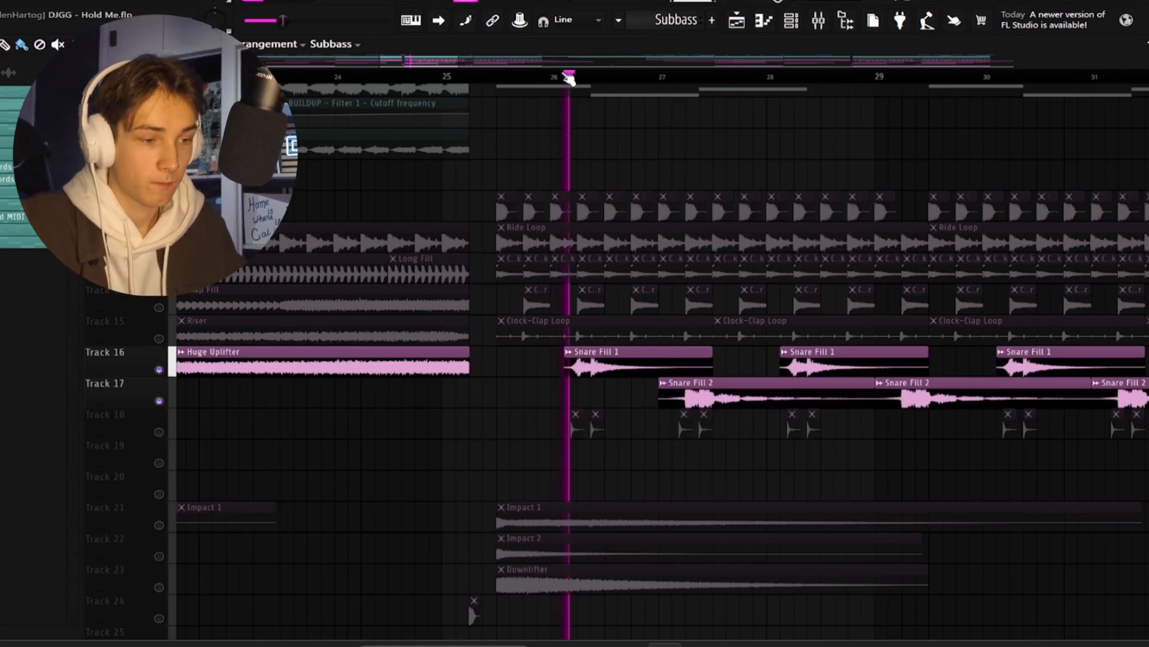
left_click(723, 83)
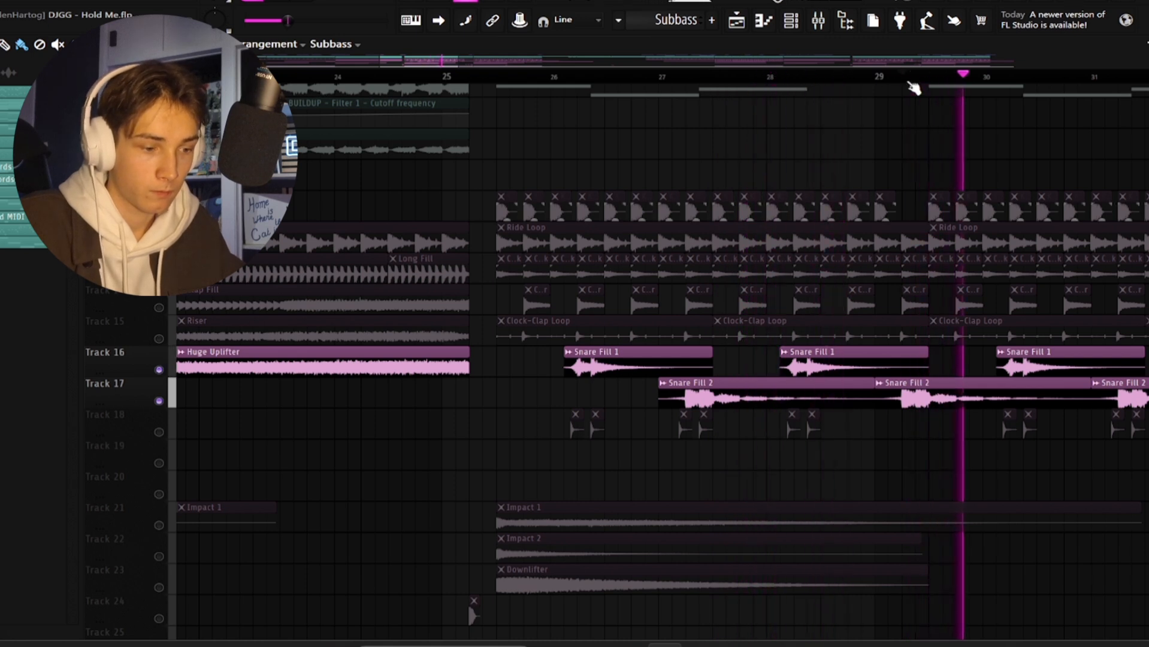
key("space")
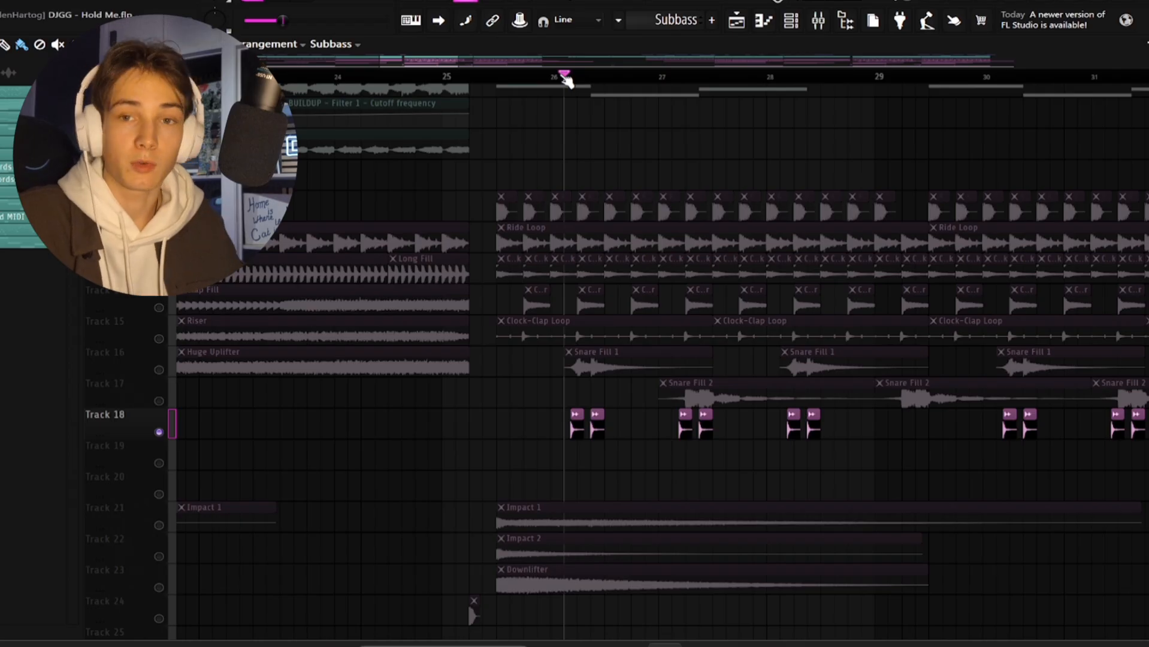
Audition the soloed percussion hits on Track 18 alone, and again together with the kick on Track 11.
key("space")
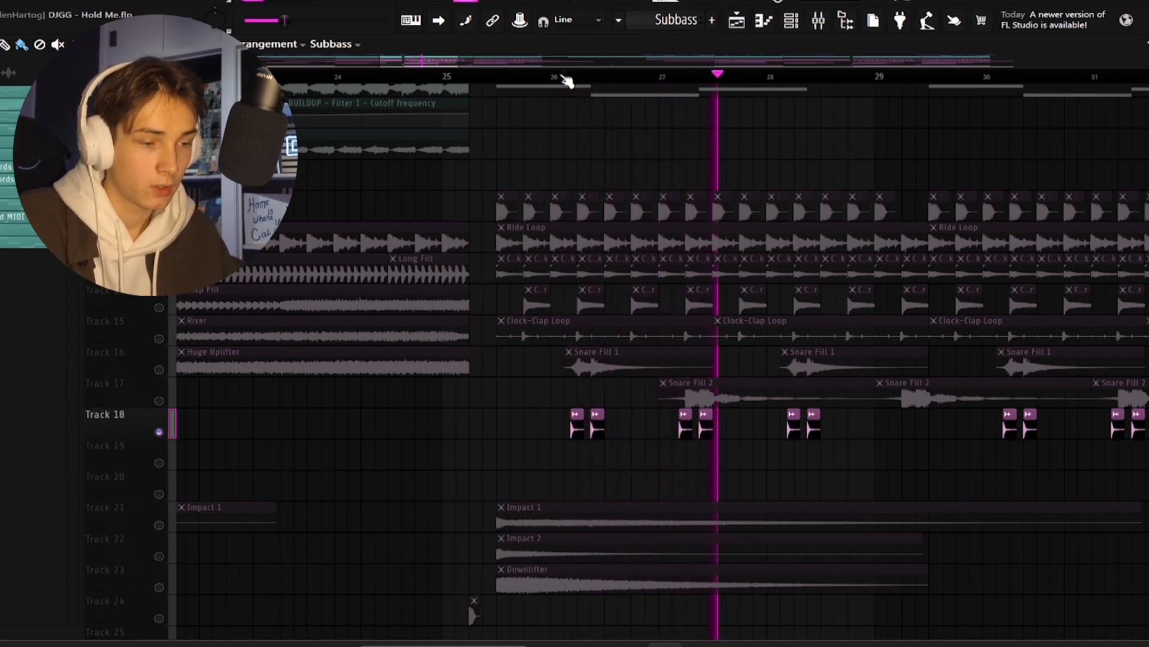
key("space")
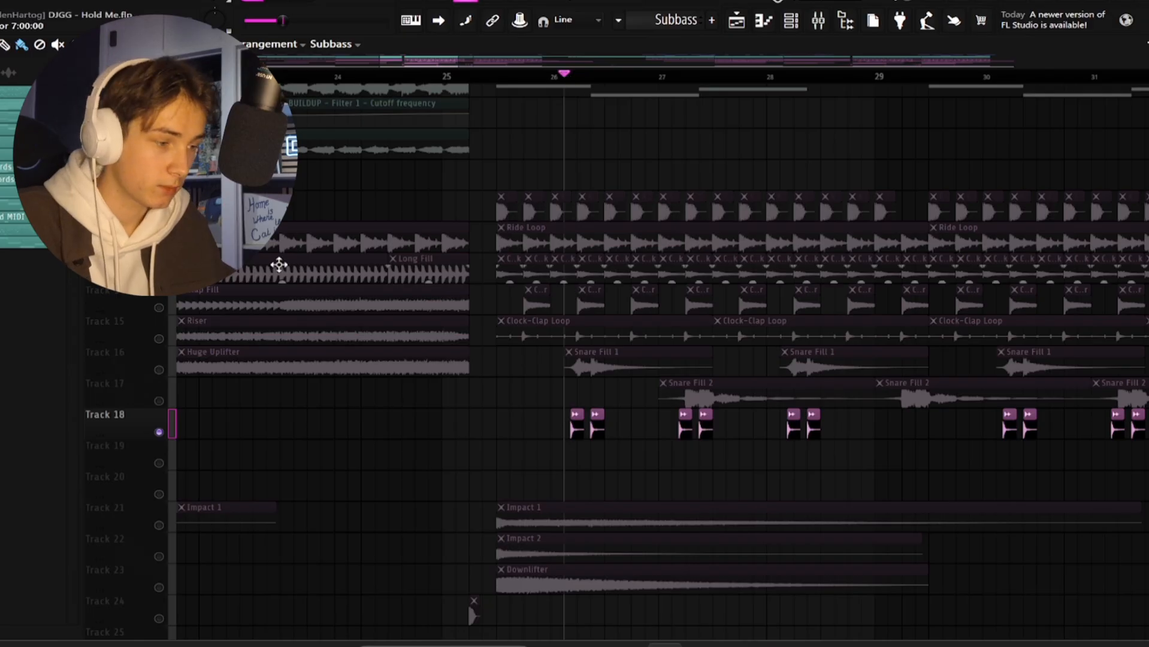
right_click(159, 214)
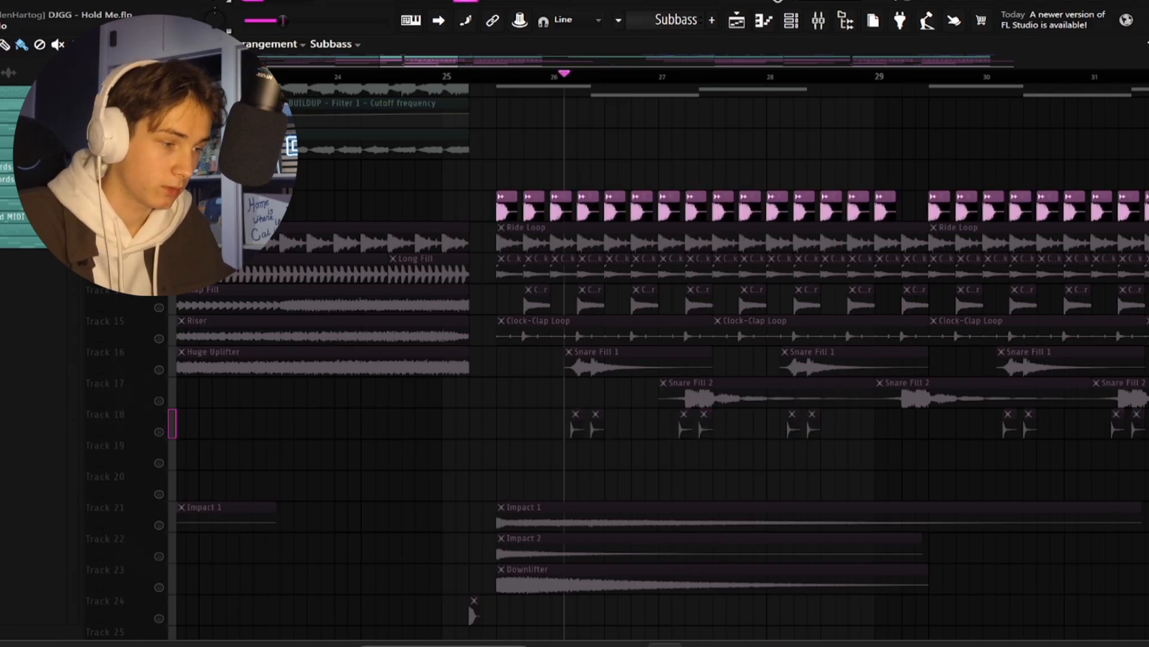
left_click(159, 432)
key("space")
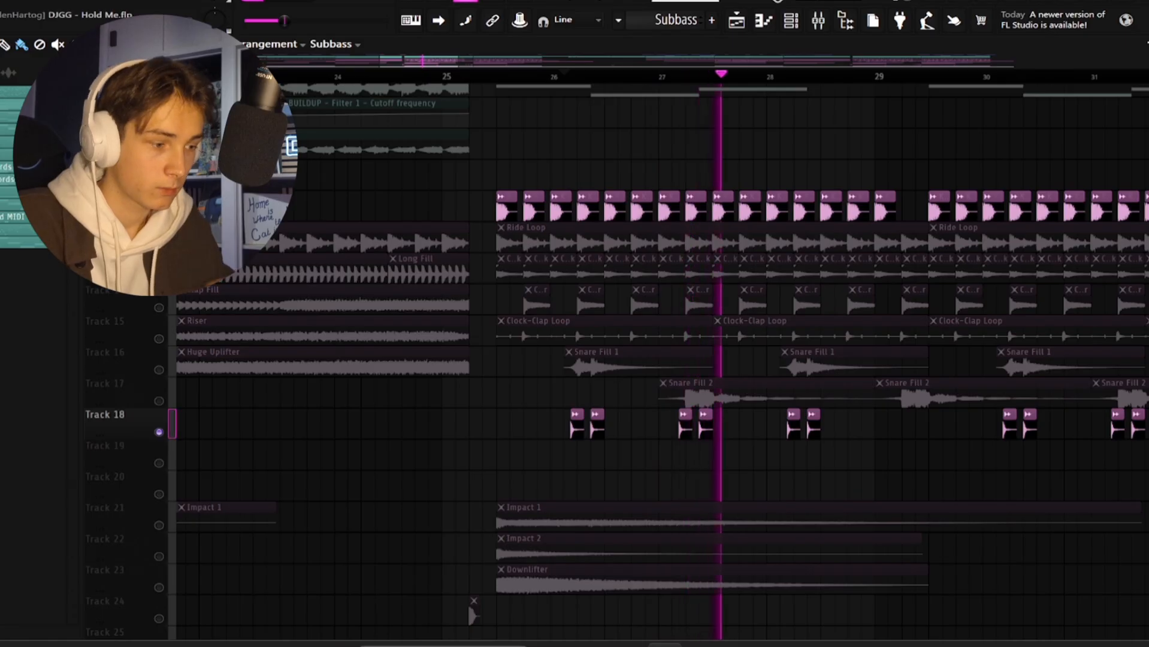
key("space")
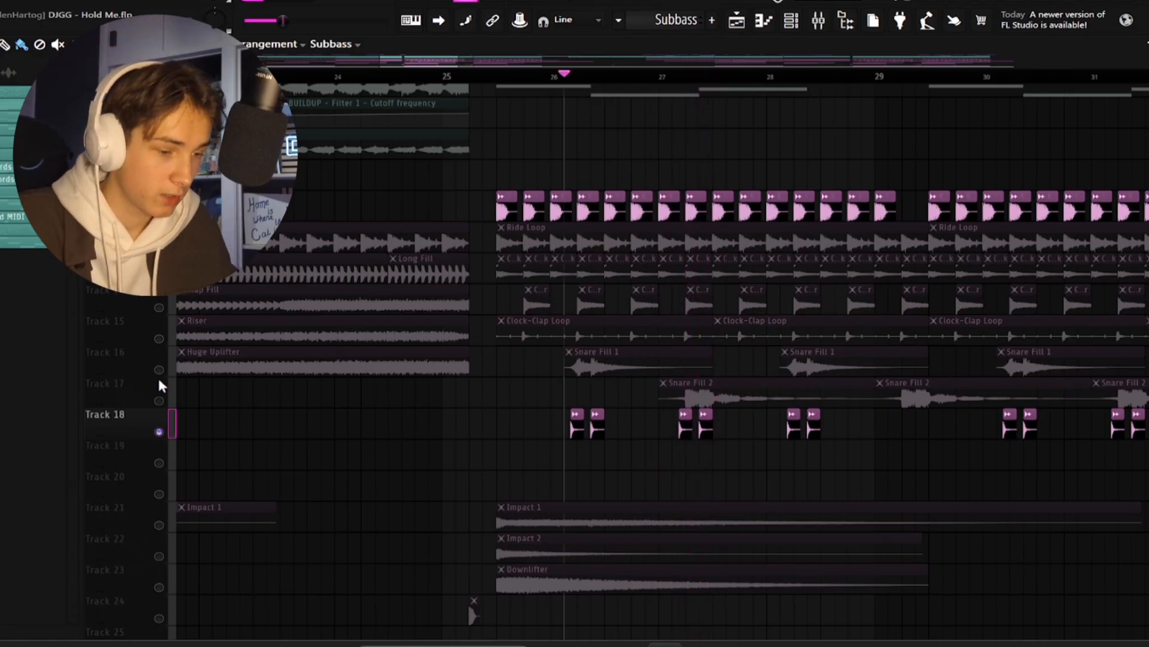
Isolate Track 19 and the Hi Hat Loop on Track 20 and play them from the second drop half after bar 33.
scroll(386, 419, "down", 3)
scroll(778, 470, "up", 3)
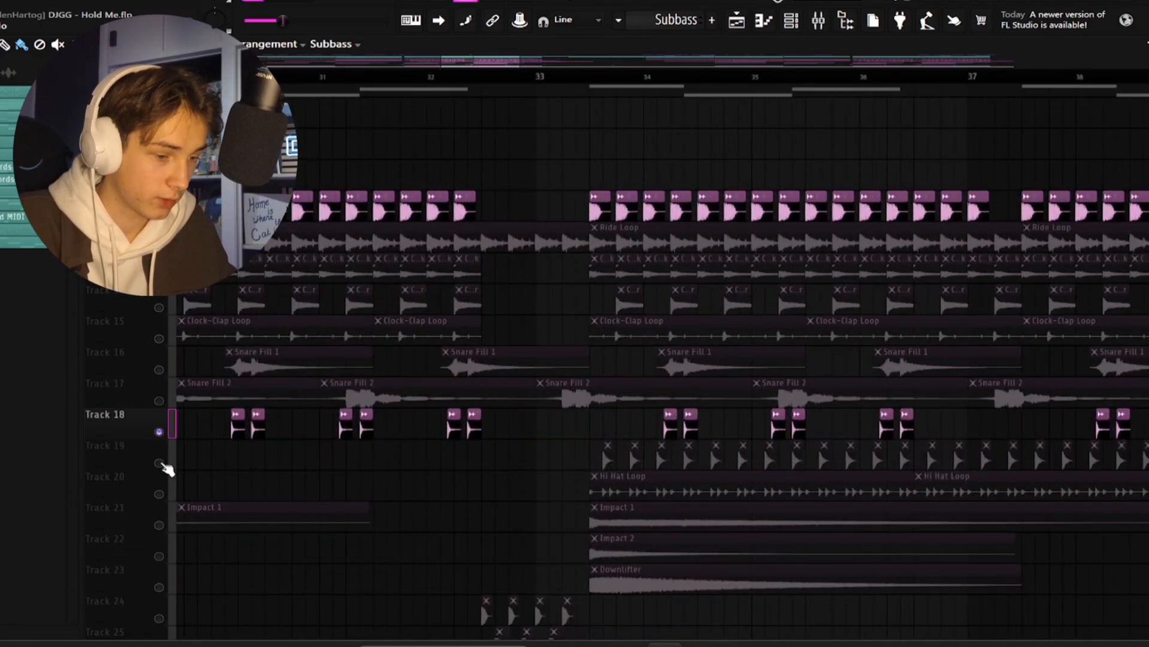
right_click(161, 464)
left_click(160, 496)
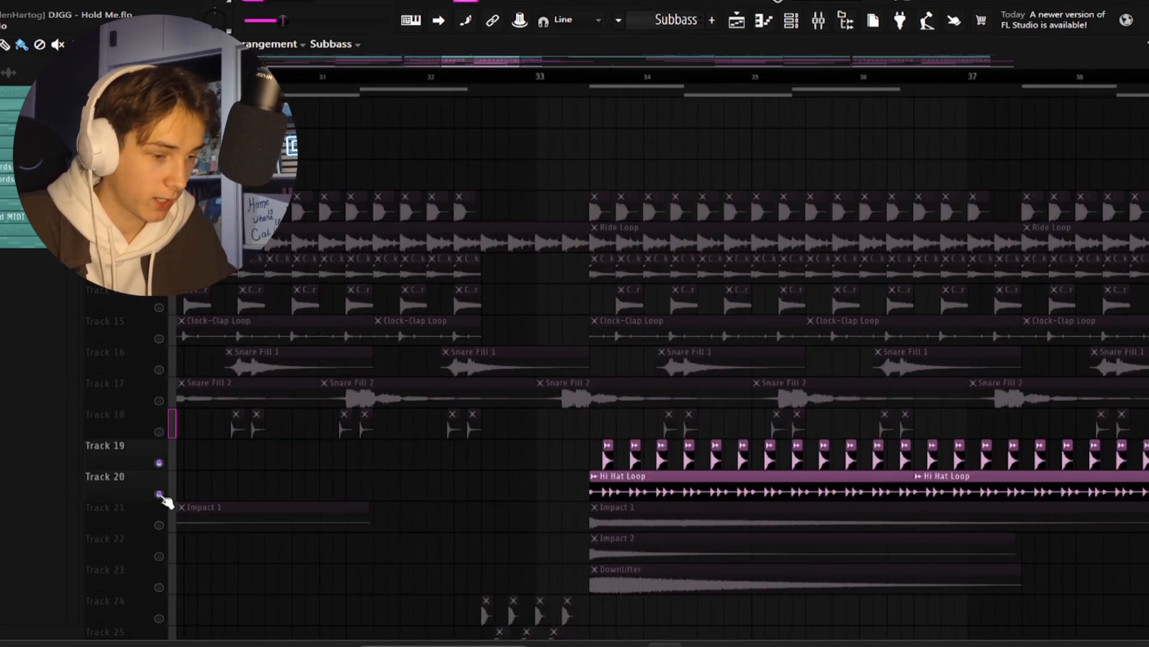
left_click(592, 75)
key("space")
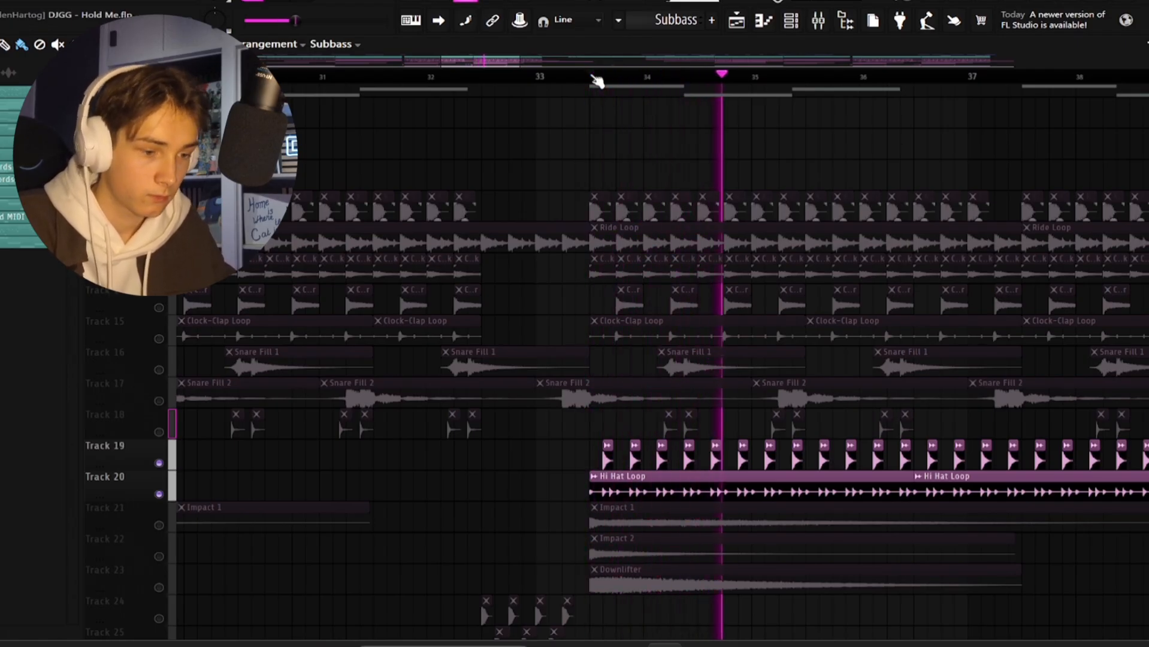
key("space")
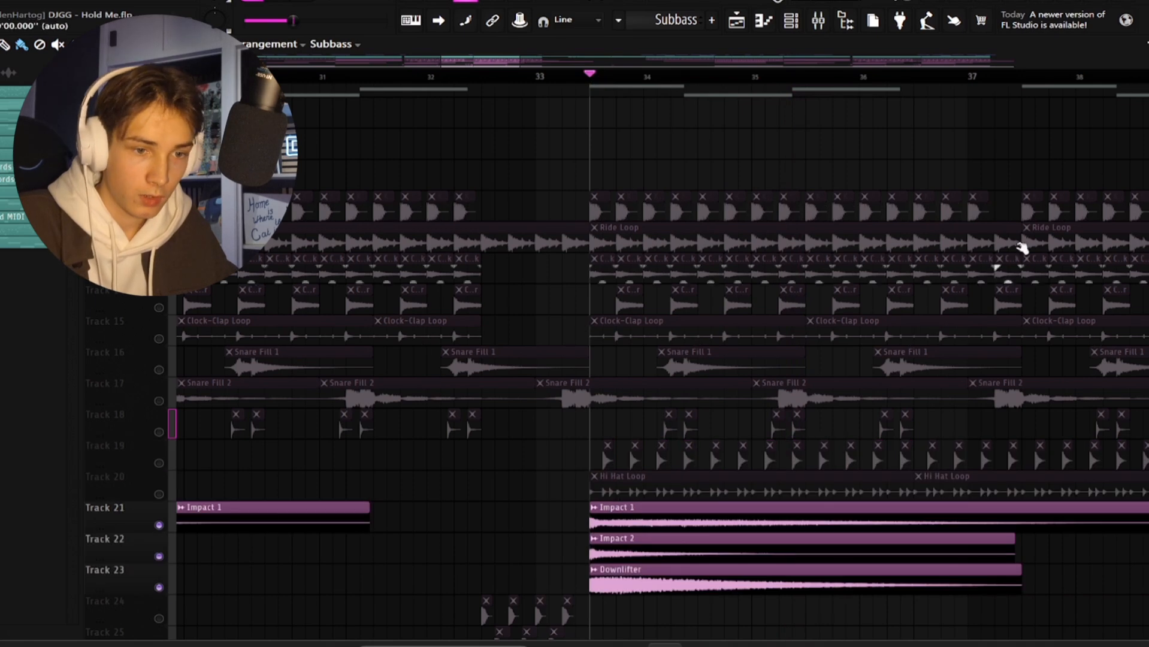
Play the isolated Impact 1, Impact 2 and Downlifter tracks from the second drop half.
scroll(659, 359, "down", 5)
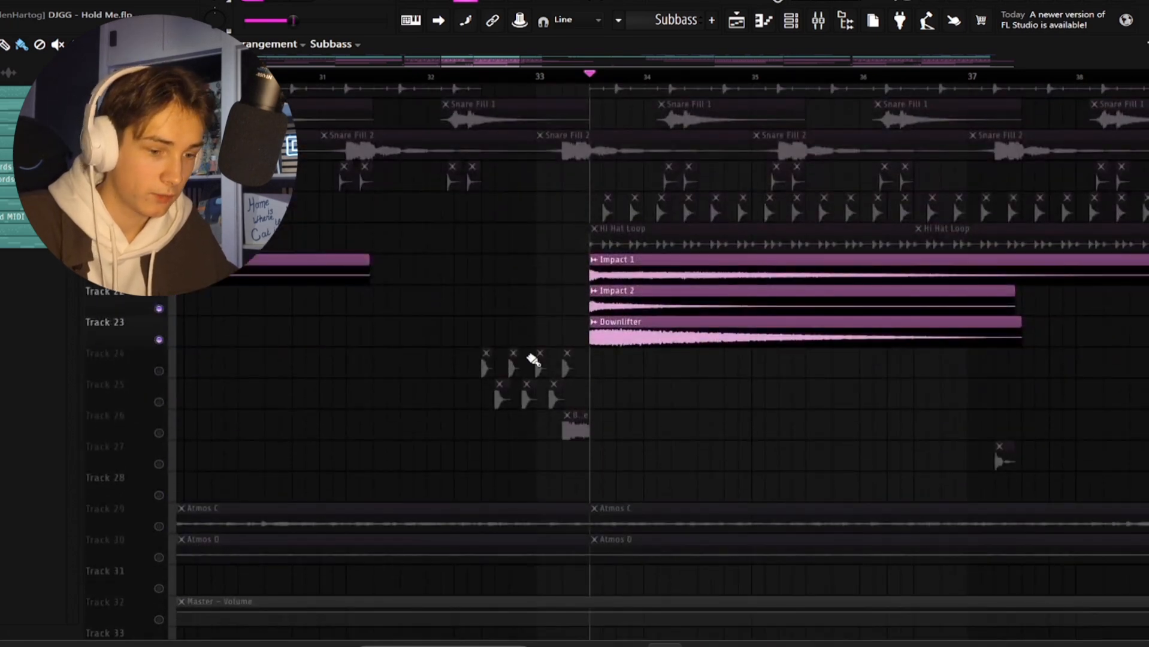
key("space")
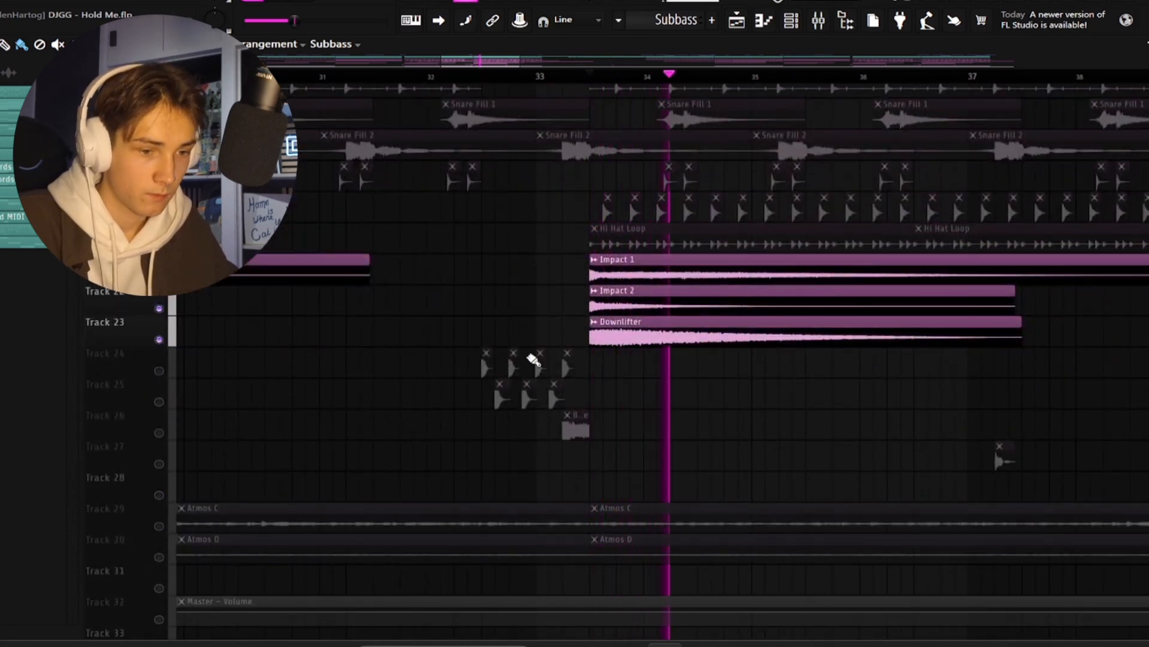
key("space")
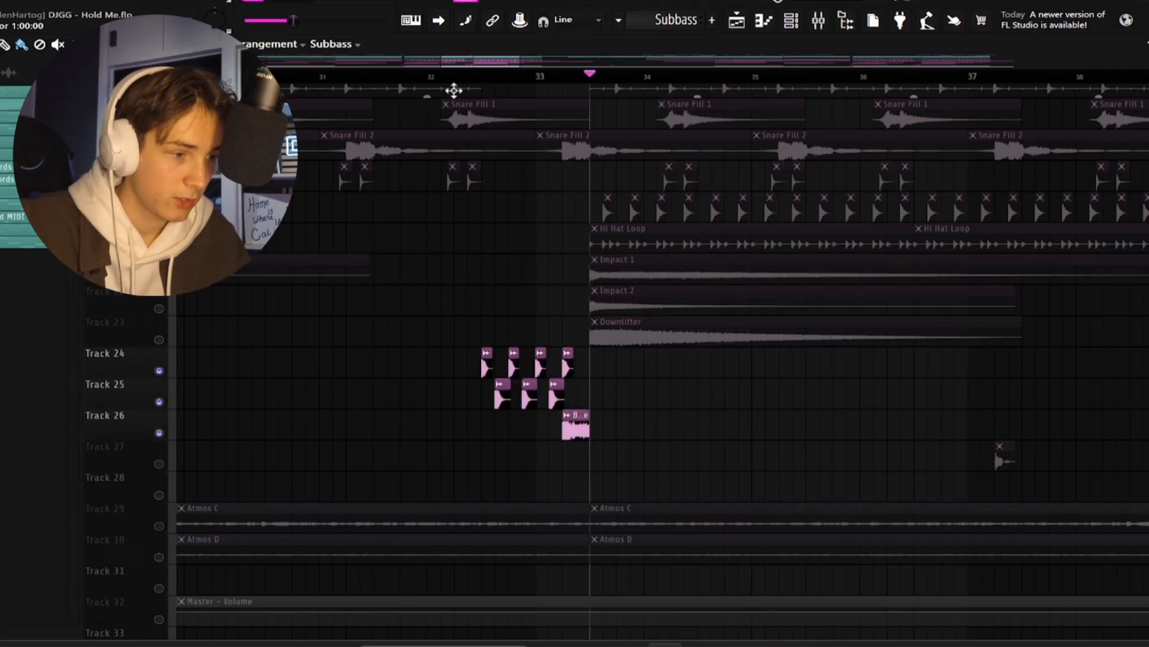
Play the isolated fill on Tracks 24 to 26 from just after bar 32.
left_click(448, 83)
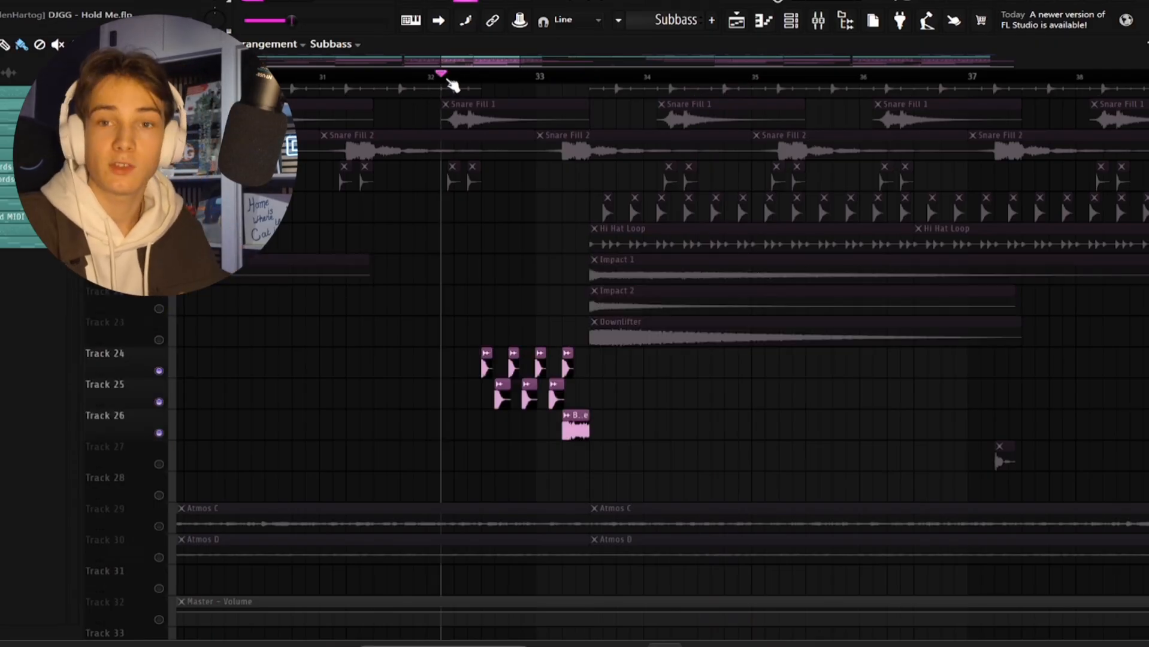
key("space")
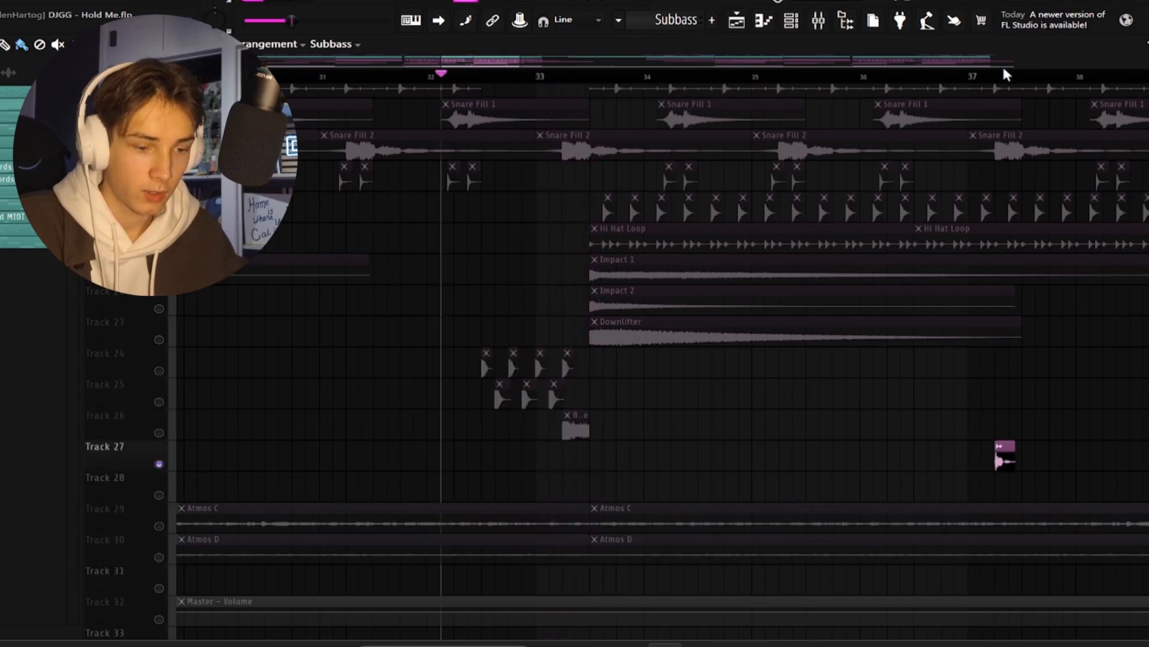
Play the isolated hit on Track 27 from its clip just after bar 37.
left_click(997, 81)
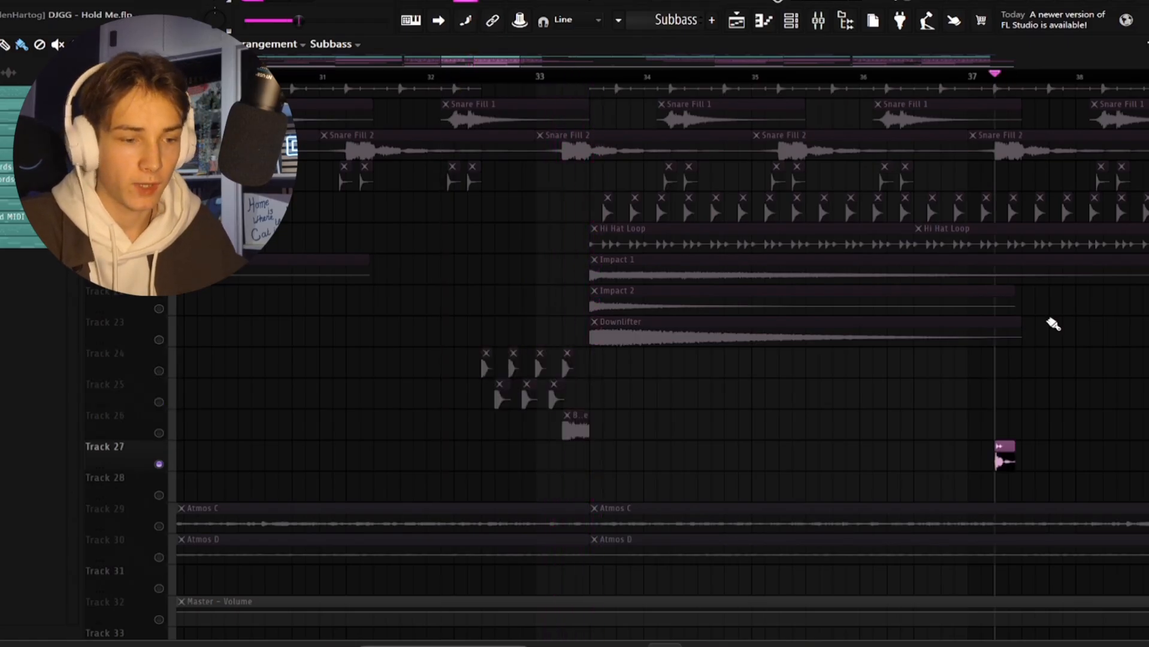
scroll(1053, 324, "right", 3)
scroll(1053, 324, "up", 2)
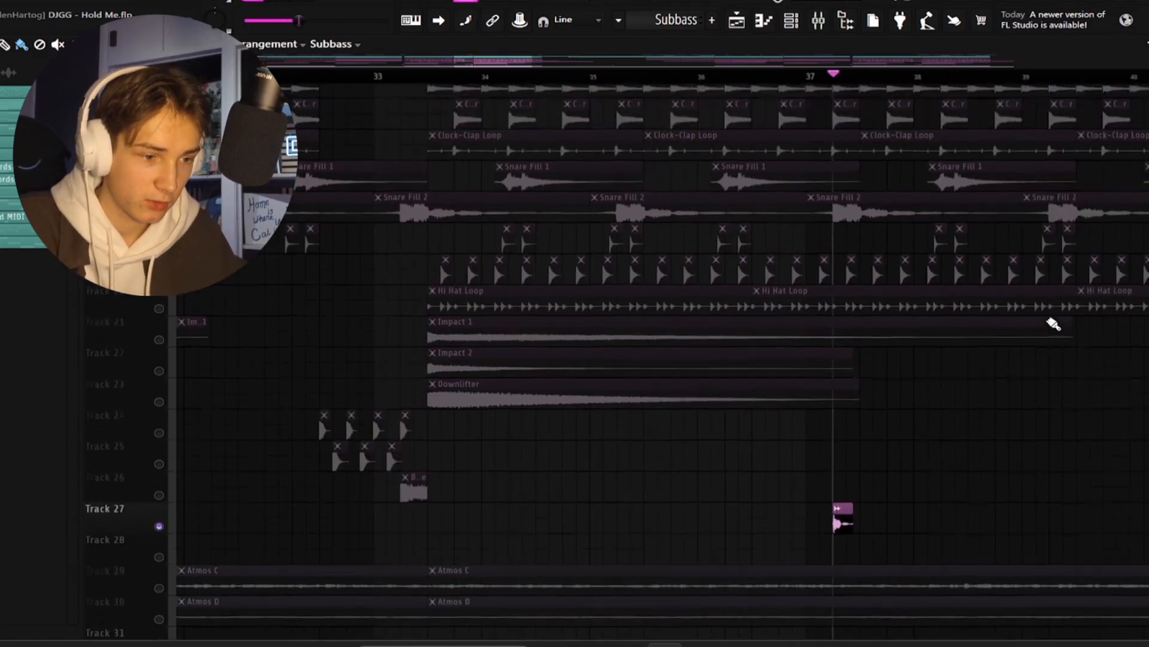
scroll(1053, 324, "up", 4)
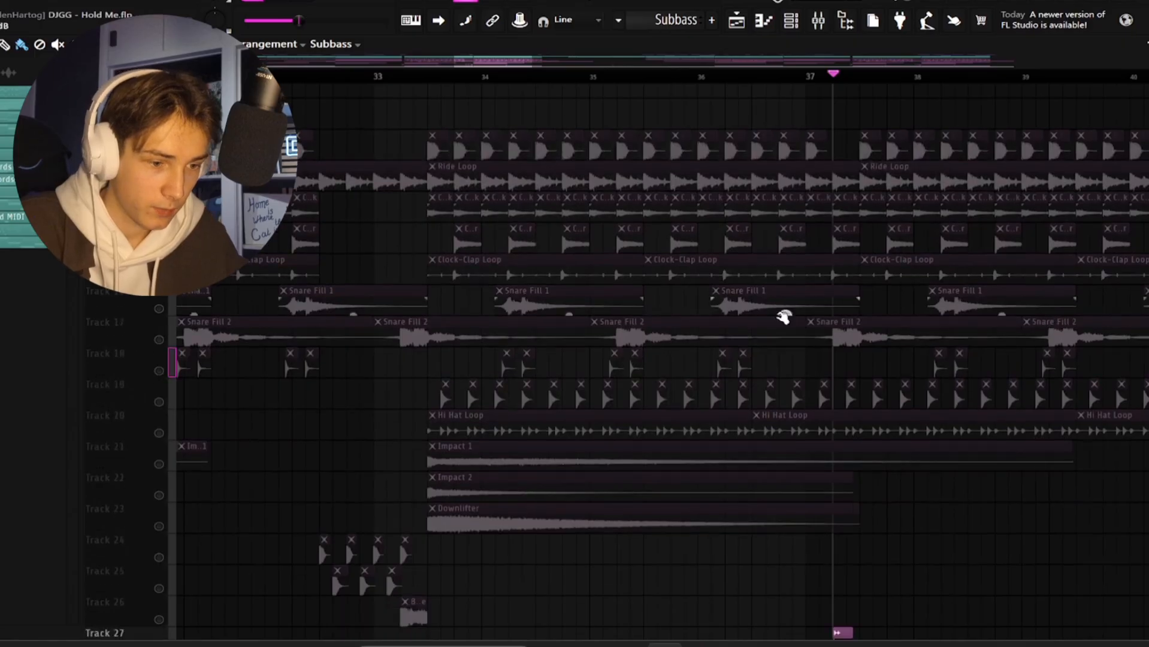
scroll(715, 301, "down", 3)
key("space")
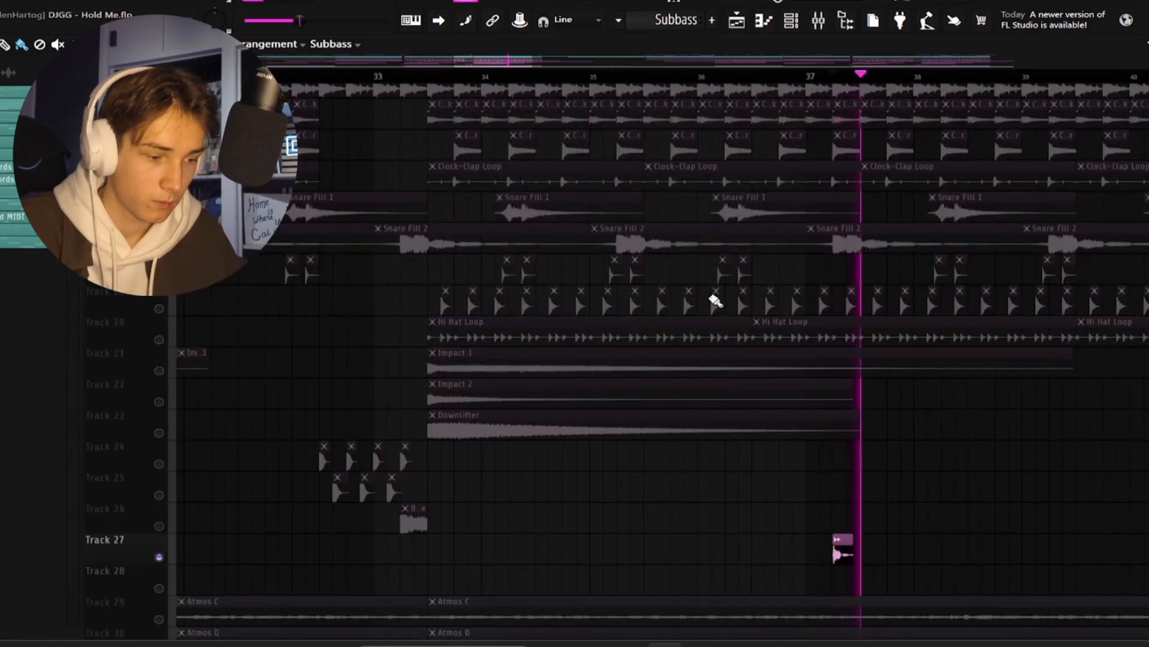
key("space")
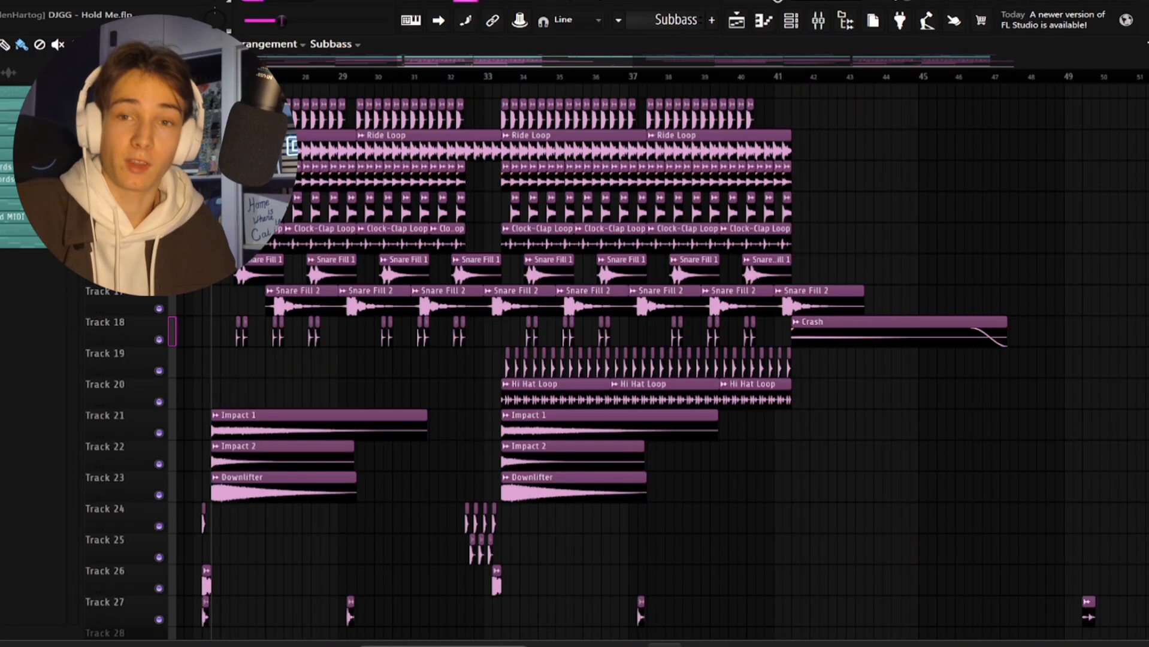
Play the drum, percussion and effect tracks together from the start of the drop just after bar 25.
key("space")
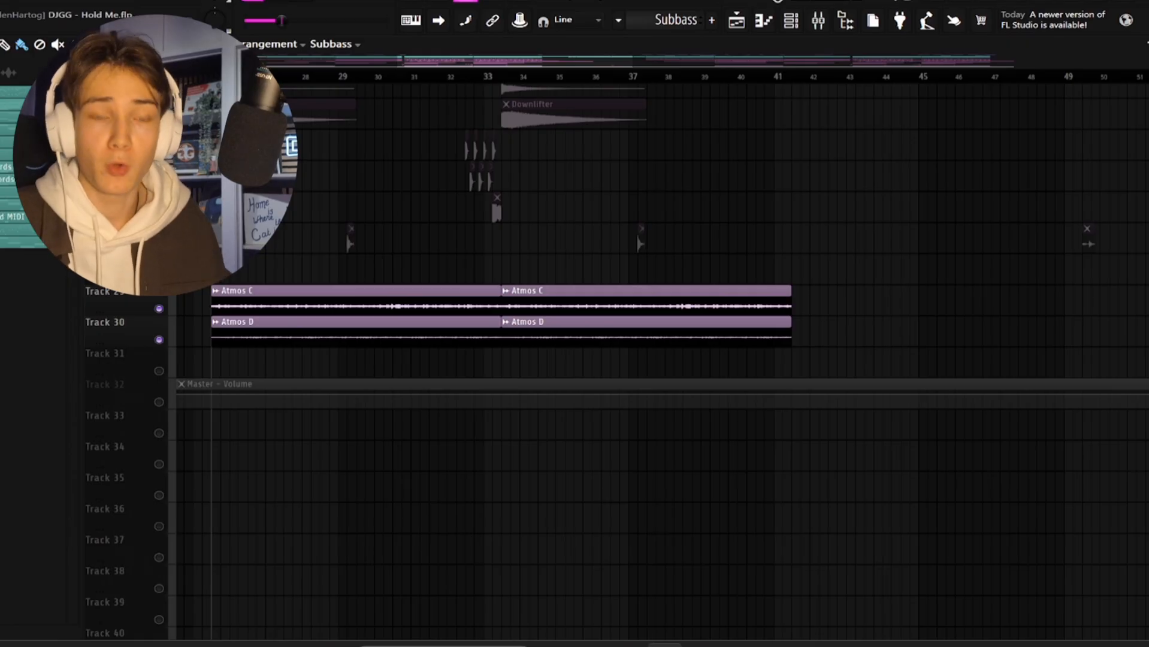
right_click(924, 644)
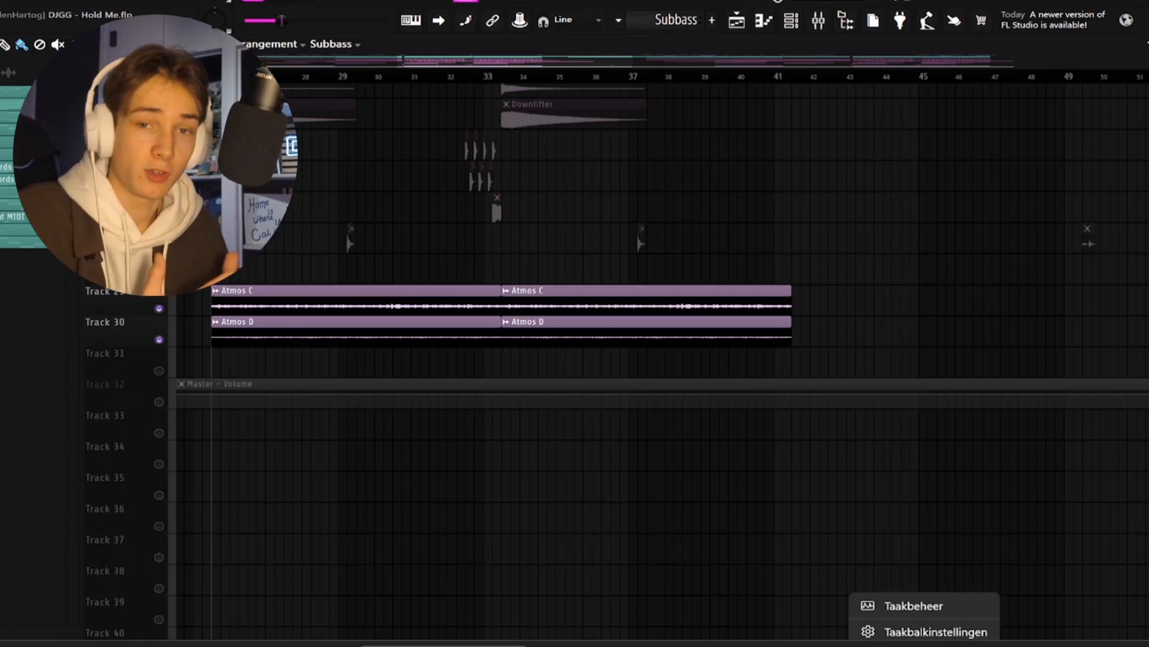
left_click(848, 623)
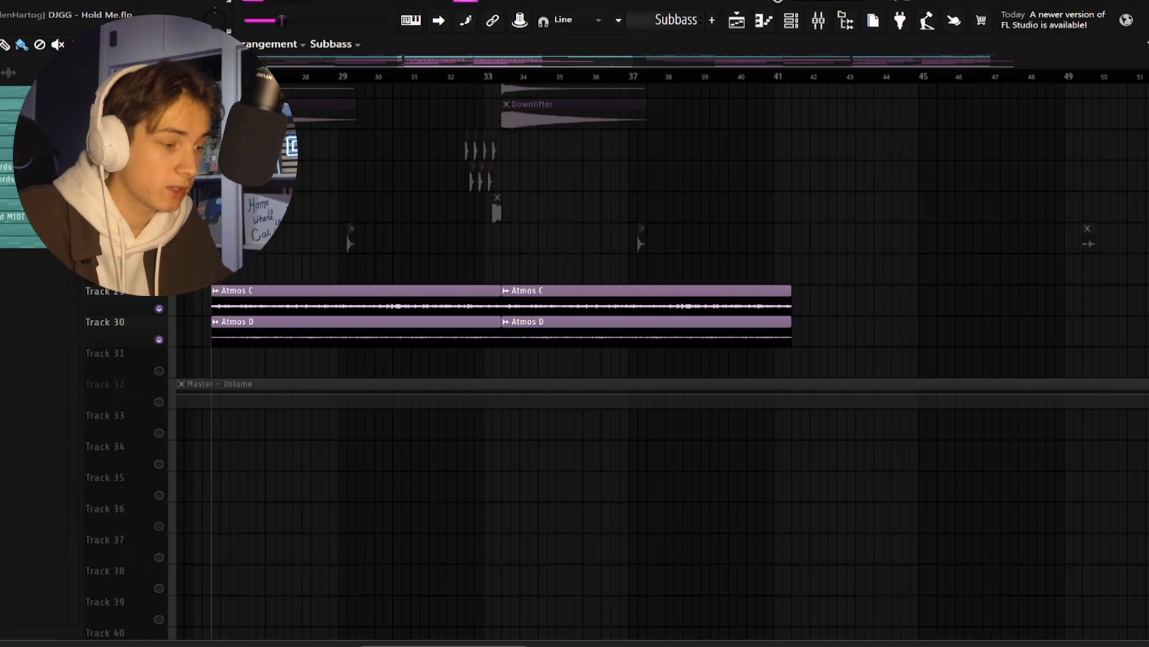